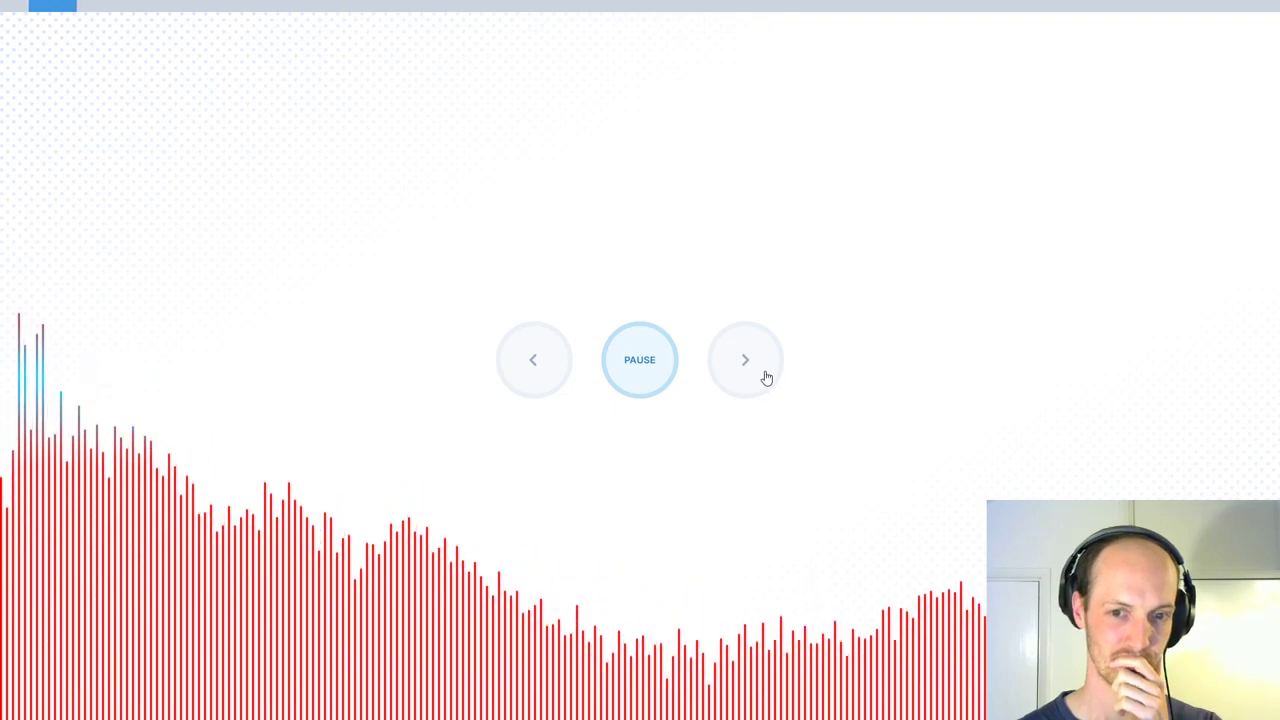
- Pause the German speaker's recording to comment, then replay a short phrase and continue
click(680, 362)
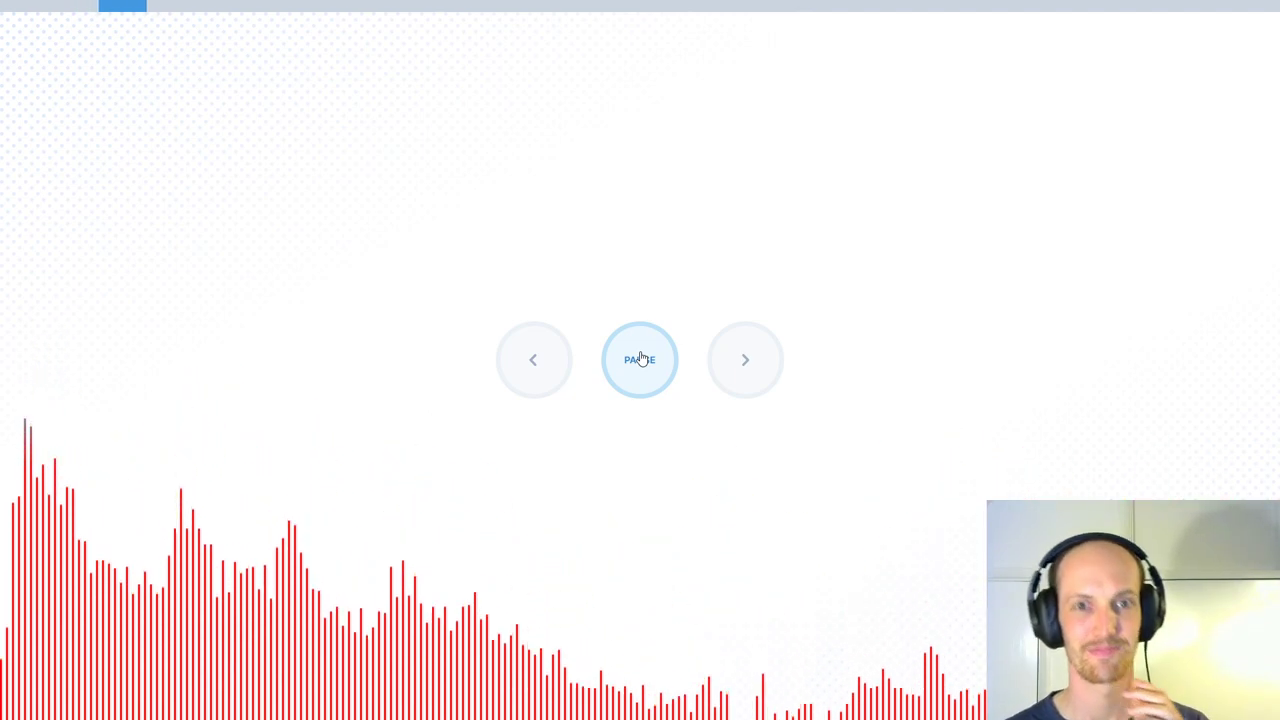
click(640, 358)
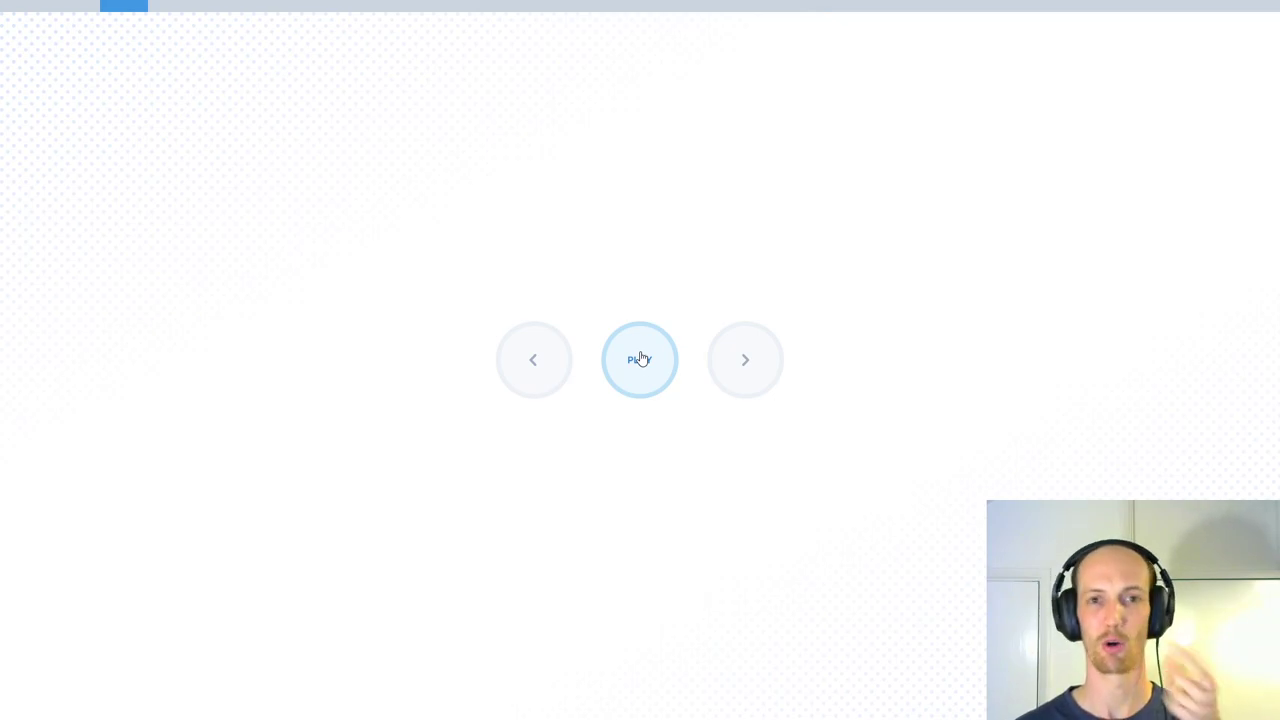
click(634, 354)
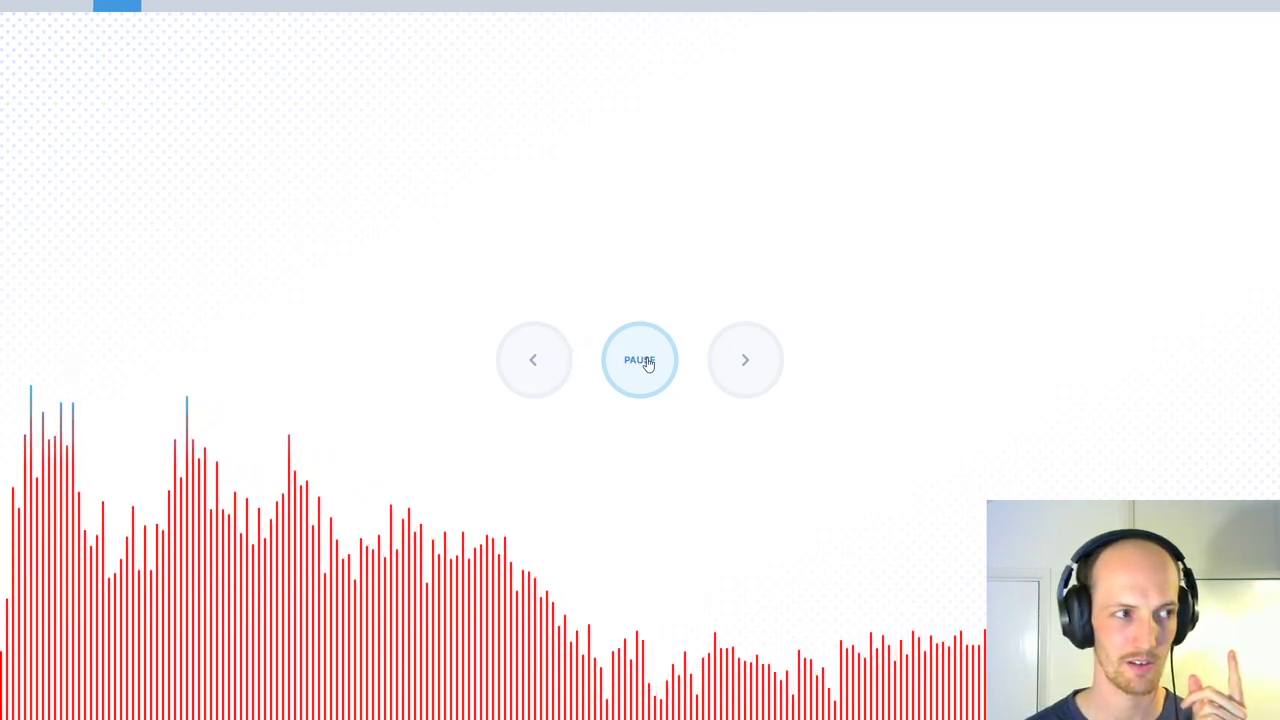
click(648, 364)
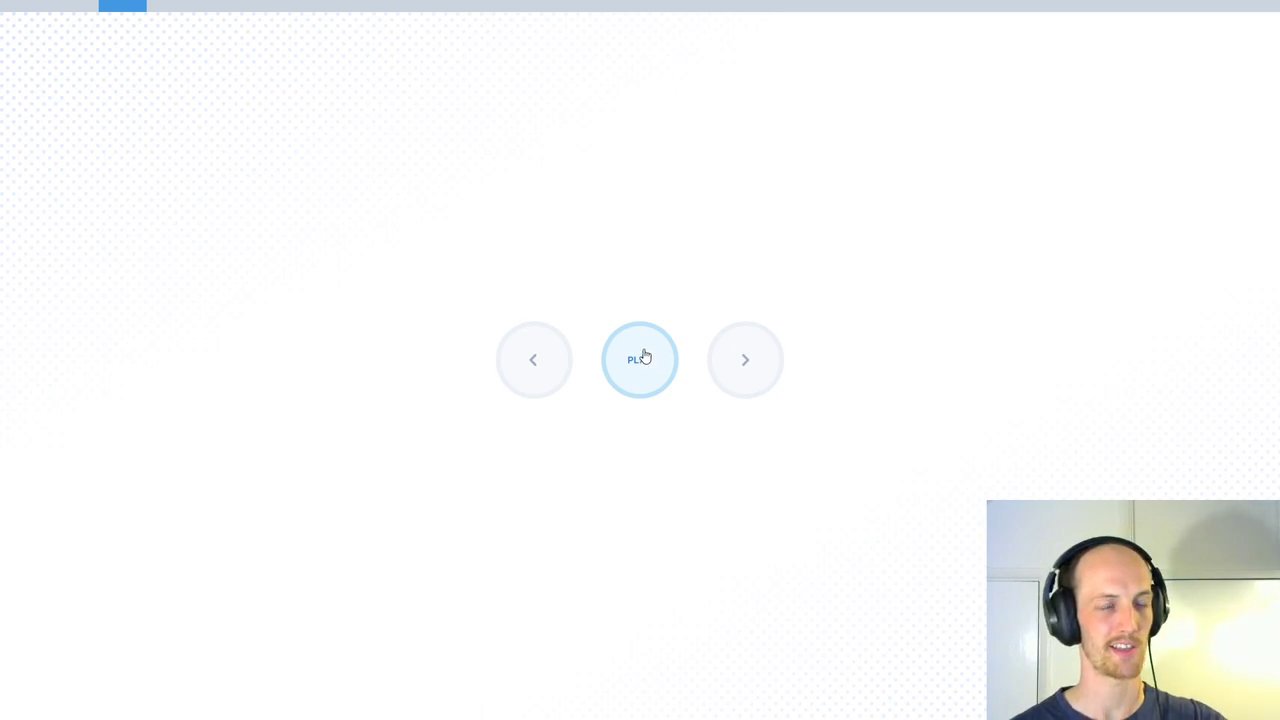
click(636, 362)
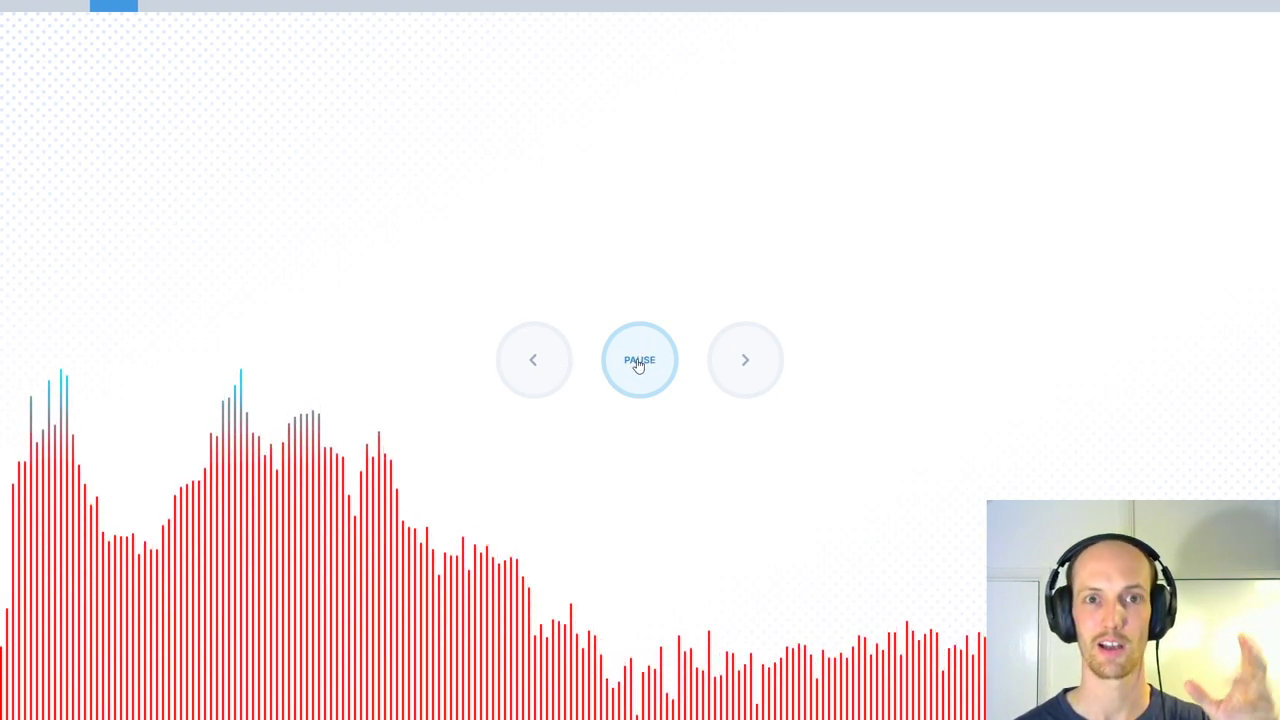
- Hear two more short phrases between accent pauses, leaving the recording playing
click(638, 366)
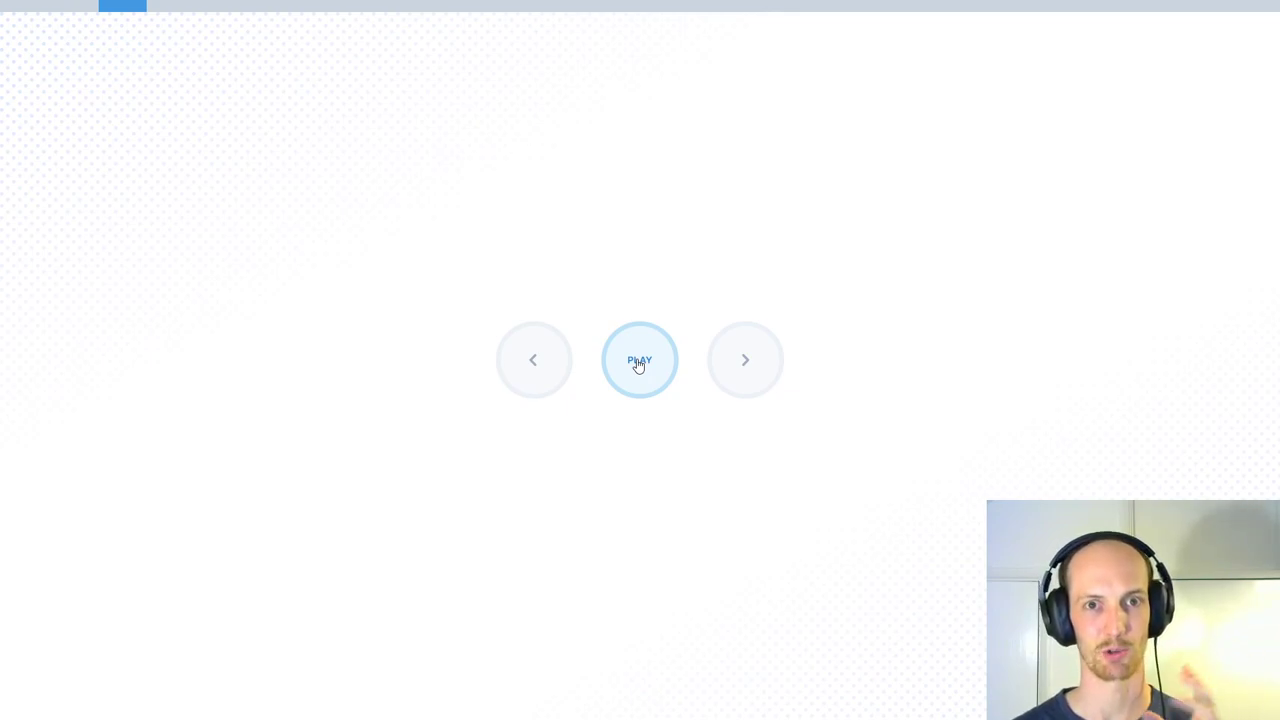
click(638, 366)
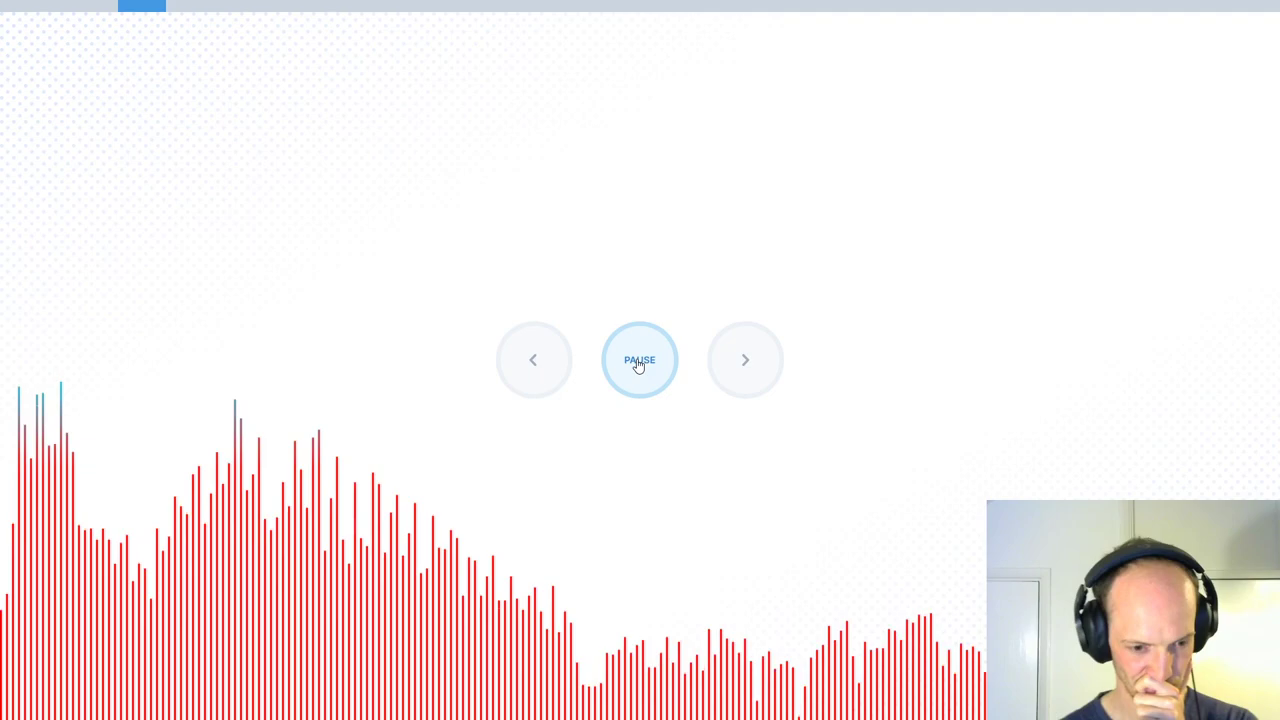
click(638, 366)
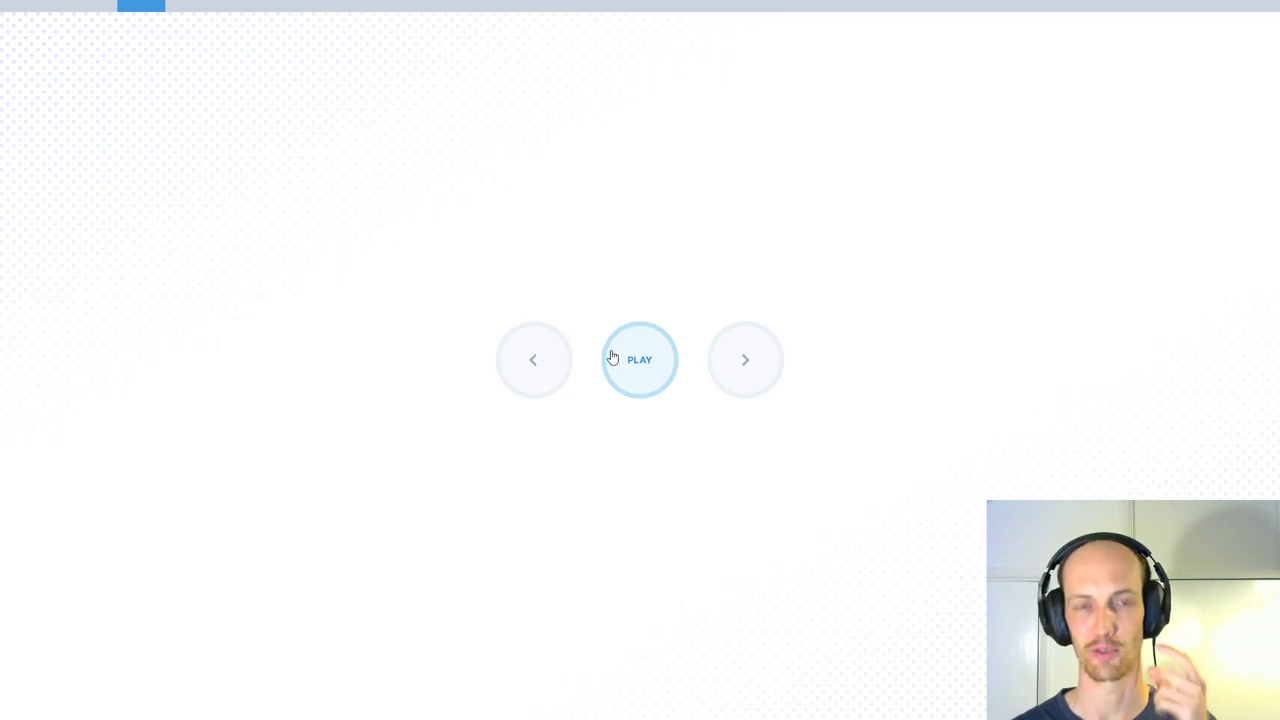
click(630, 360)
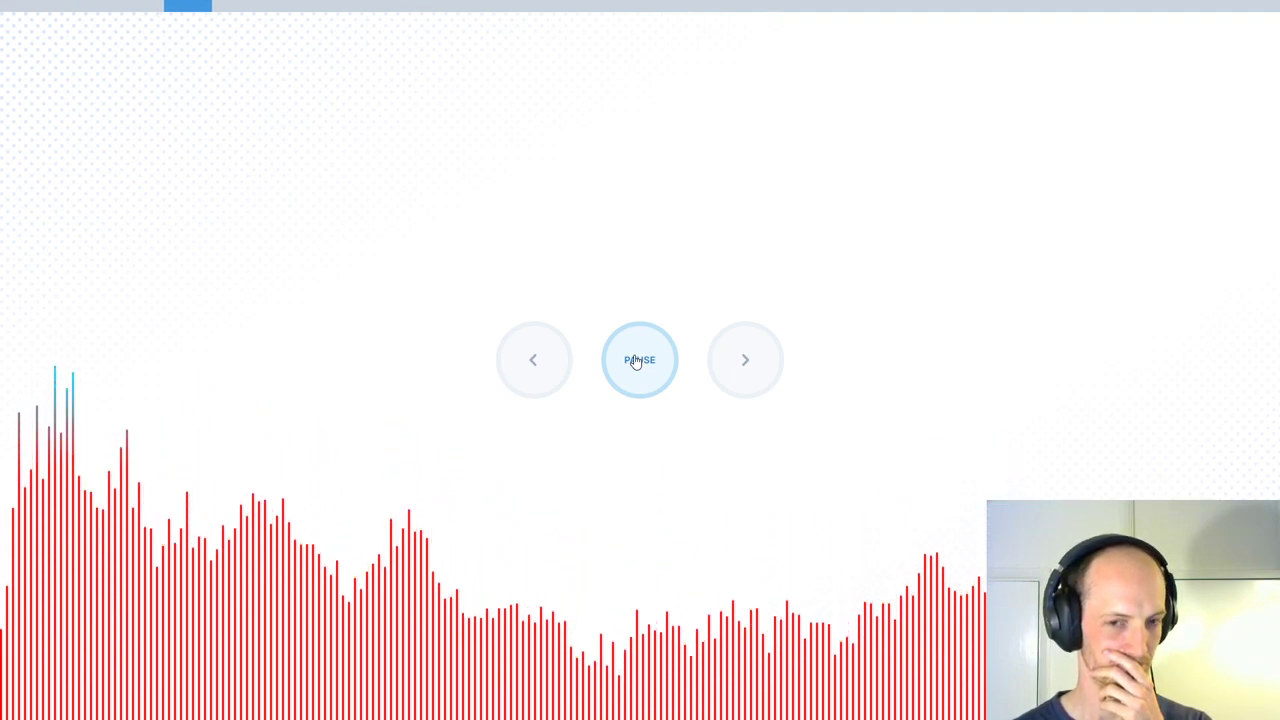
- Play two short bursts between analysis pauses, finishing with the German speaker's recording paused
click(636, 361)
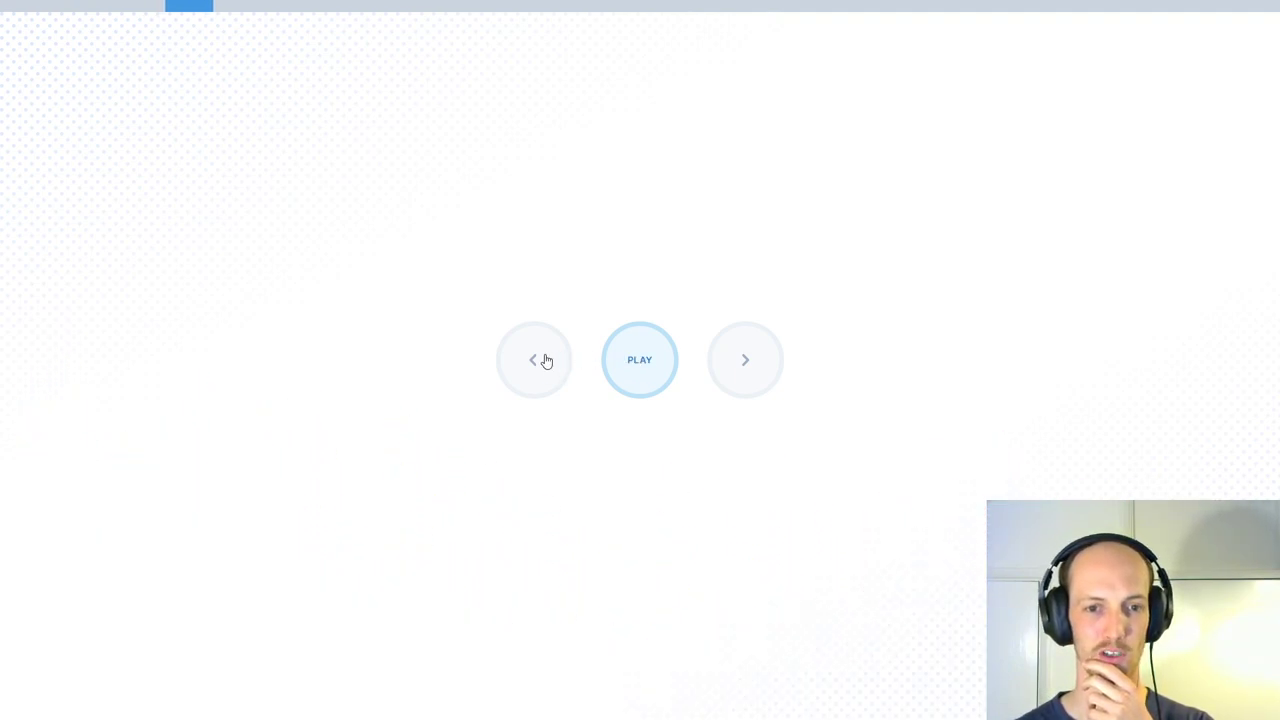
click(643, 362)
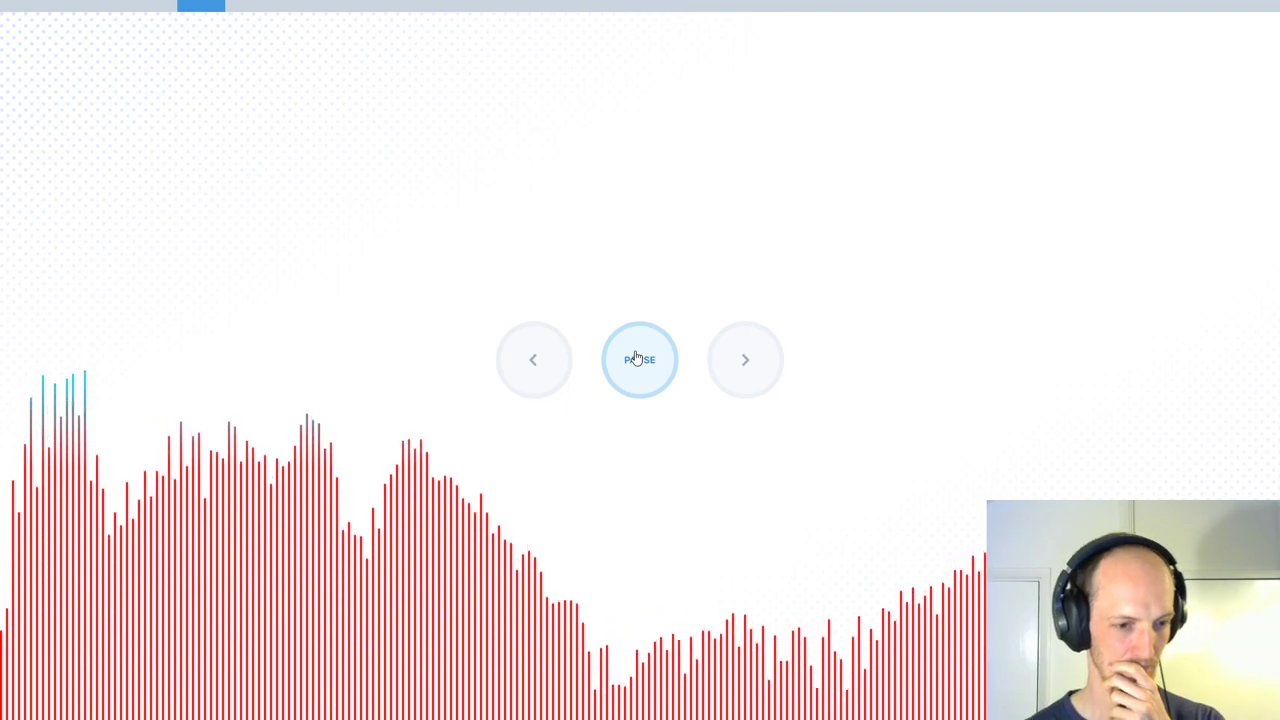
click(636, 358)
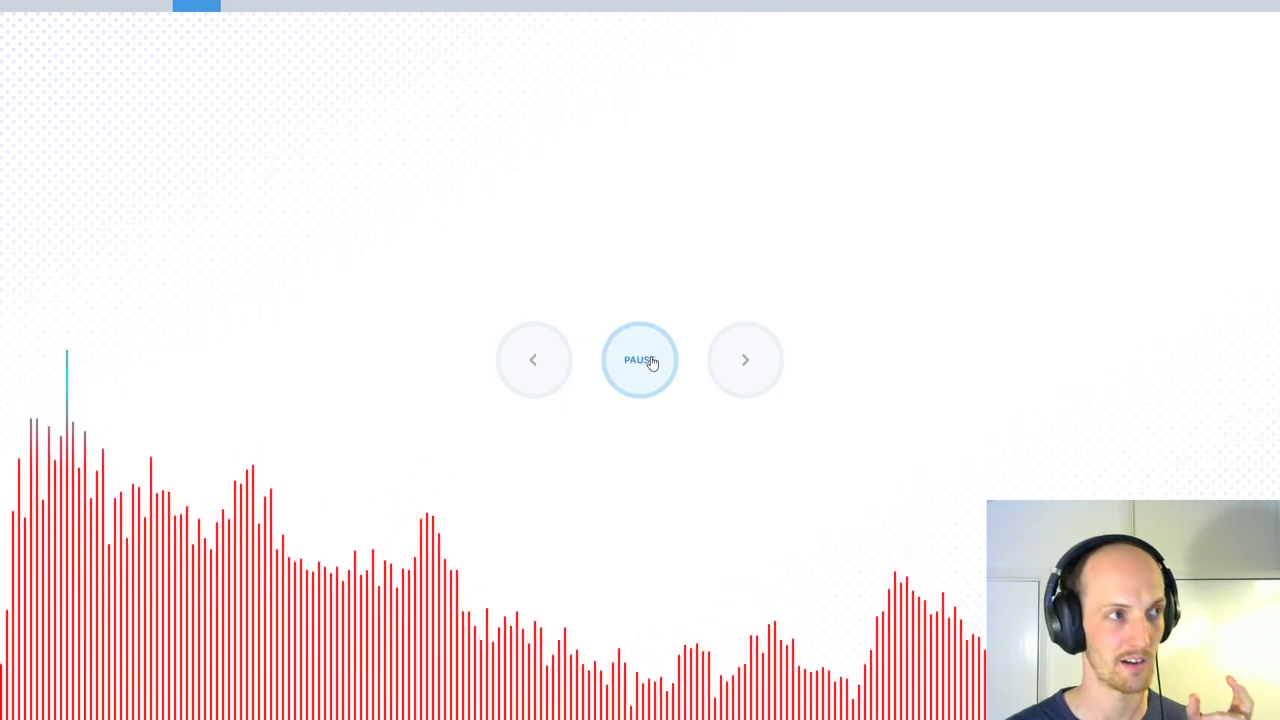
click(651, 362)
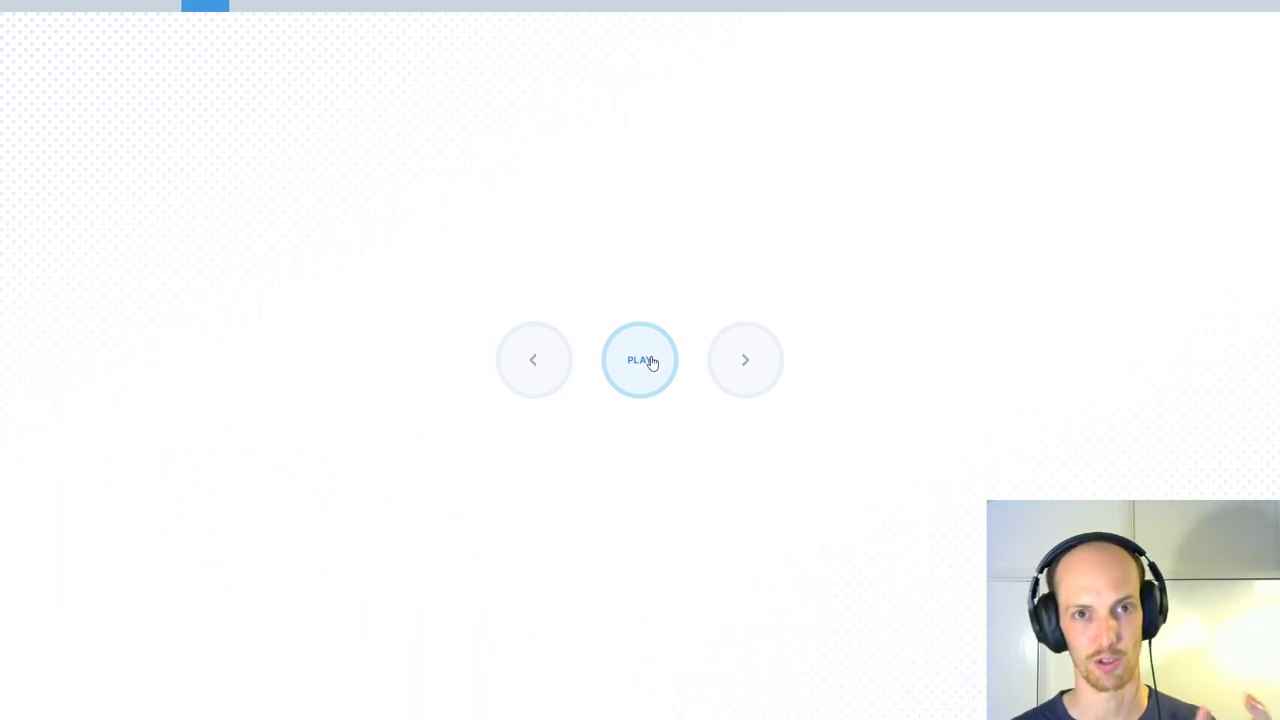
click(651, 362)
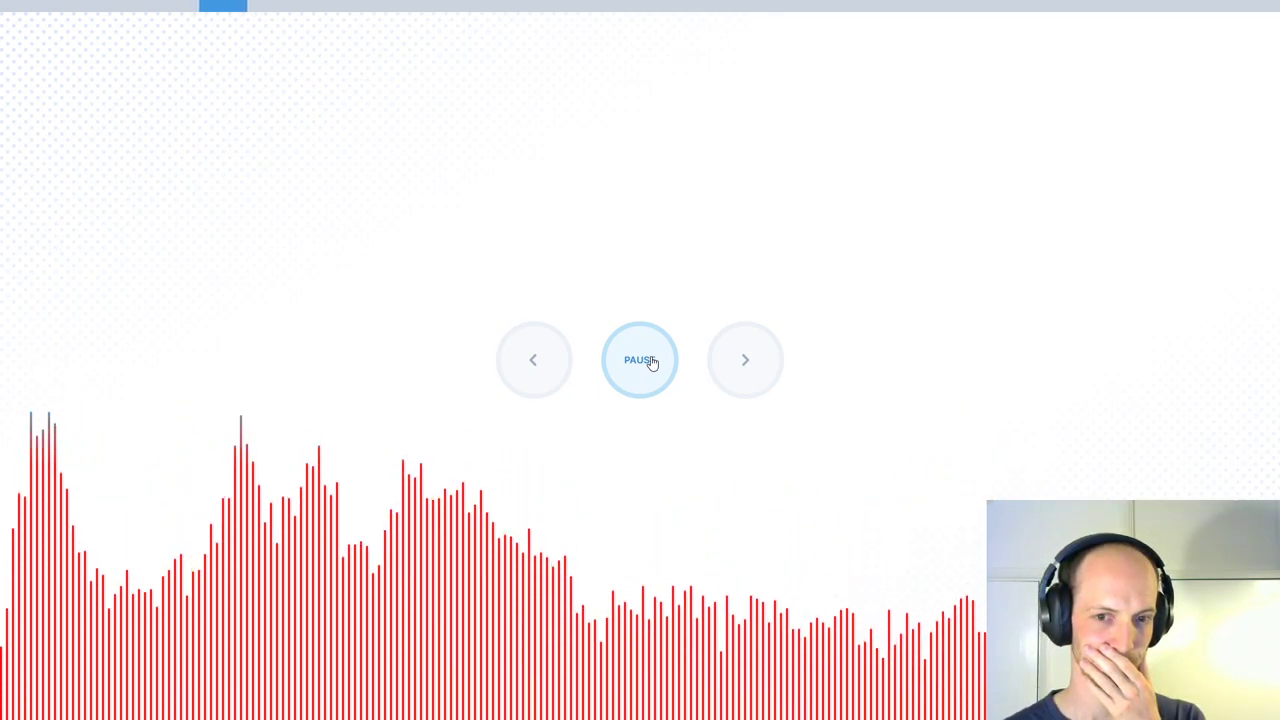
click(645, 362)
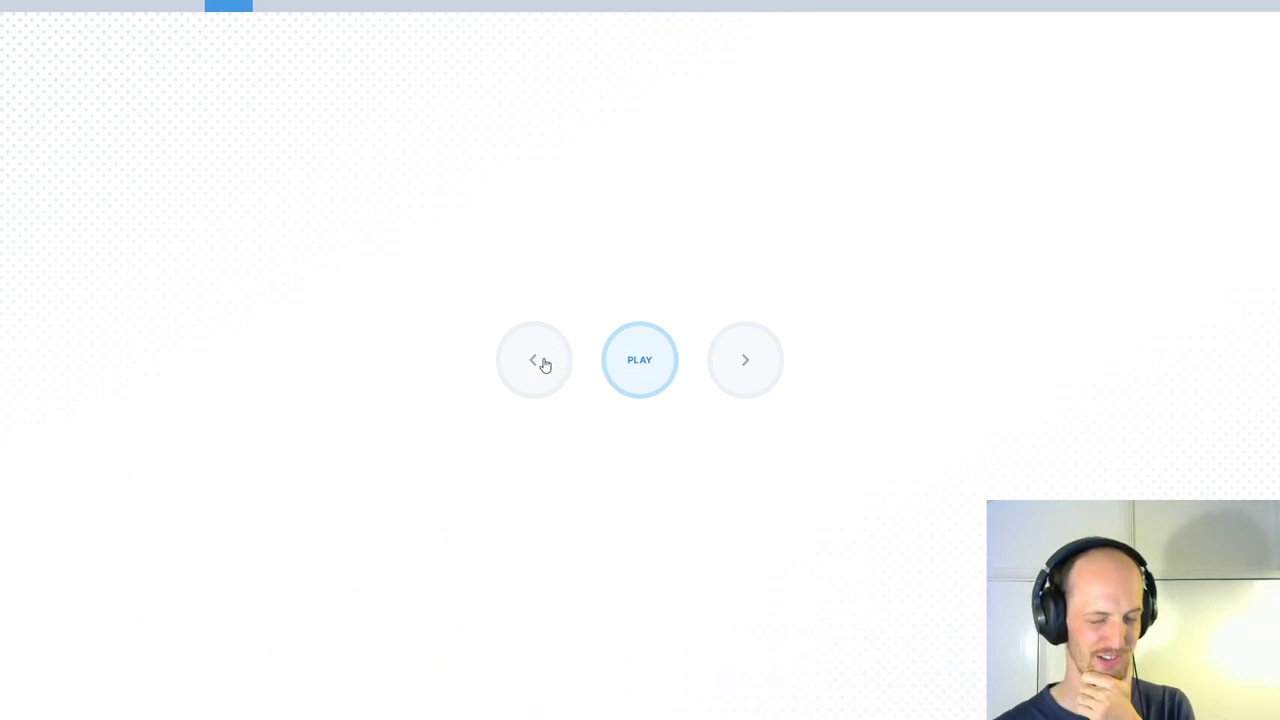
- Play two phrases, pausing after each to discuss the pronunciation
click(638, 362)
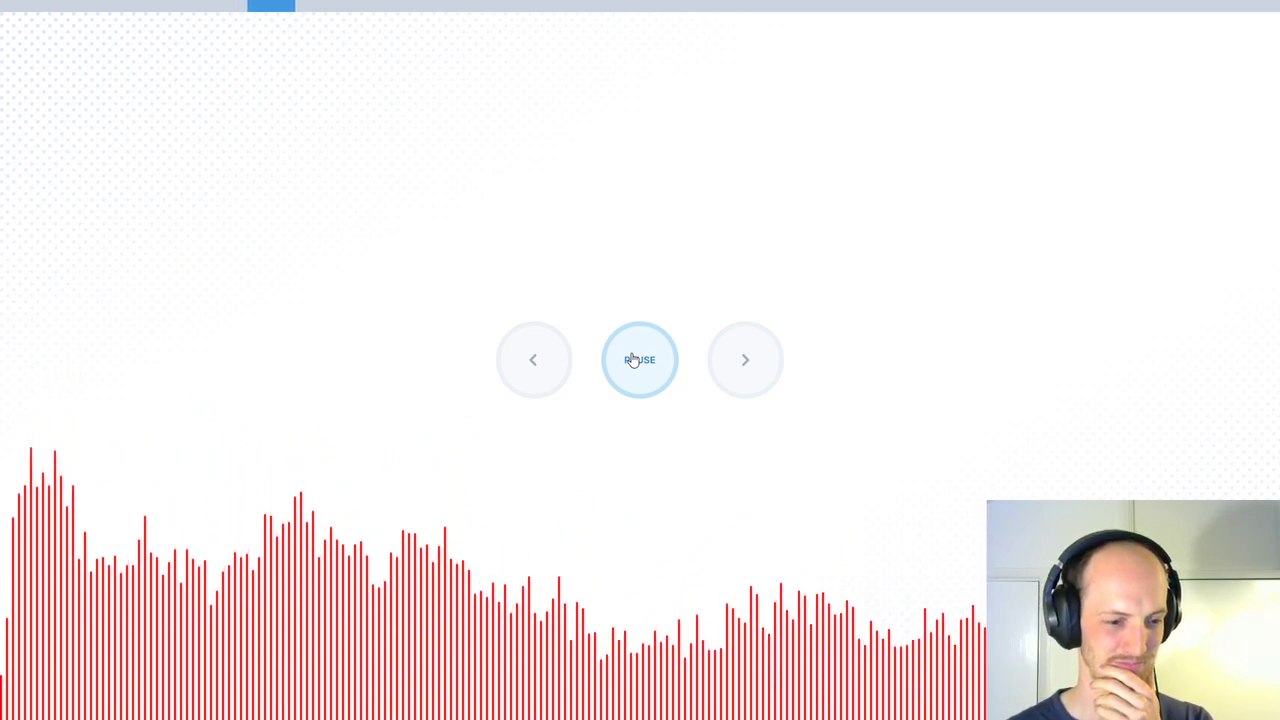
click(634, 360)
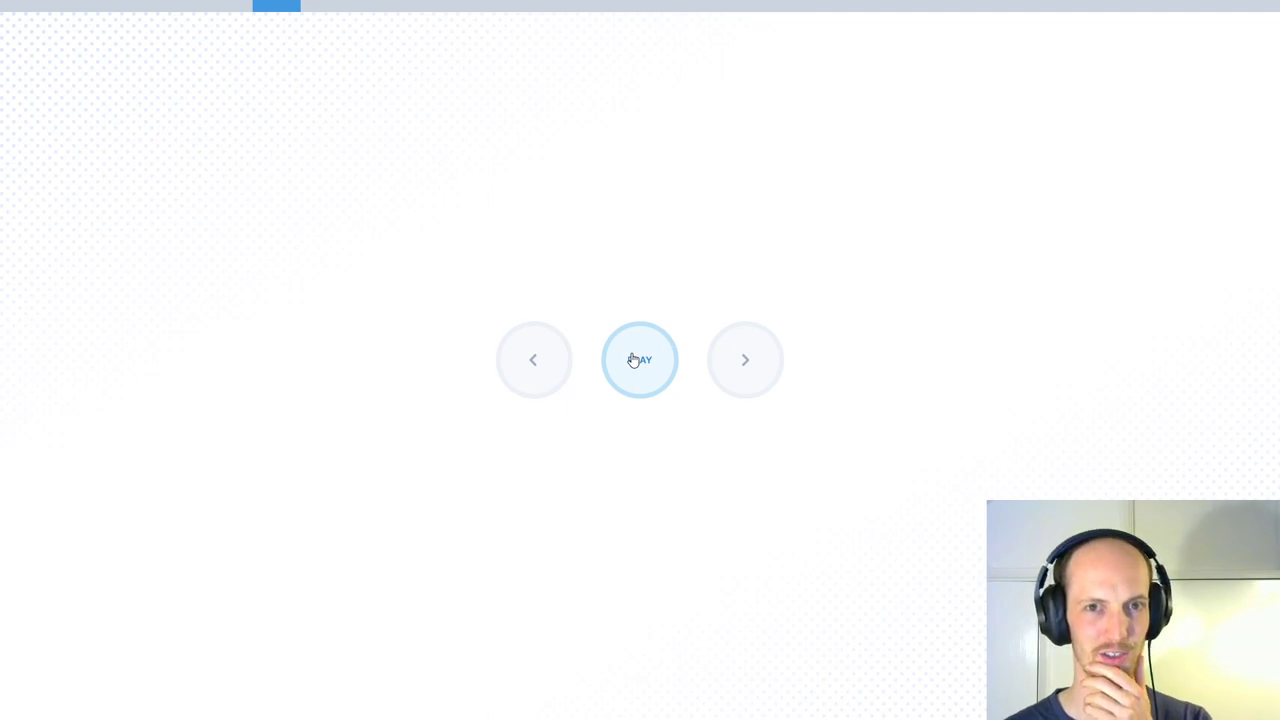
click(634, 360)
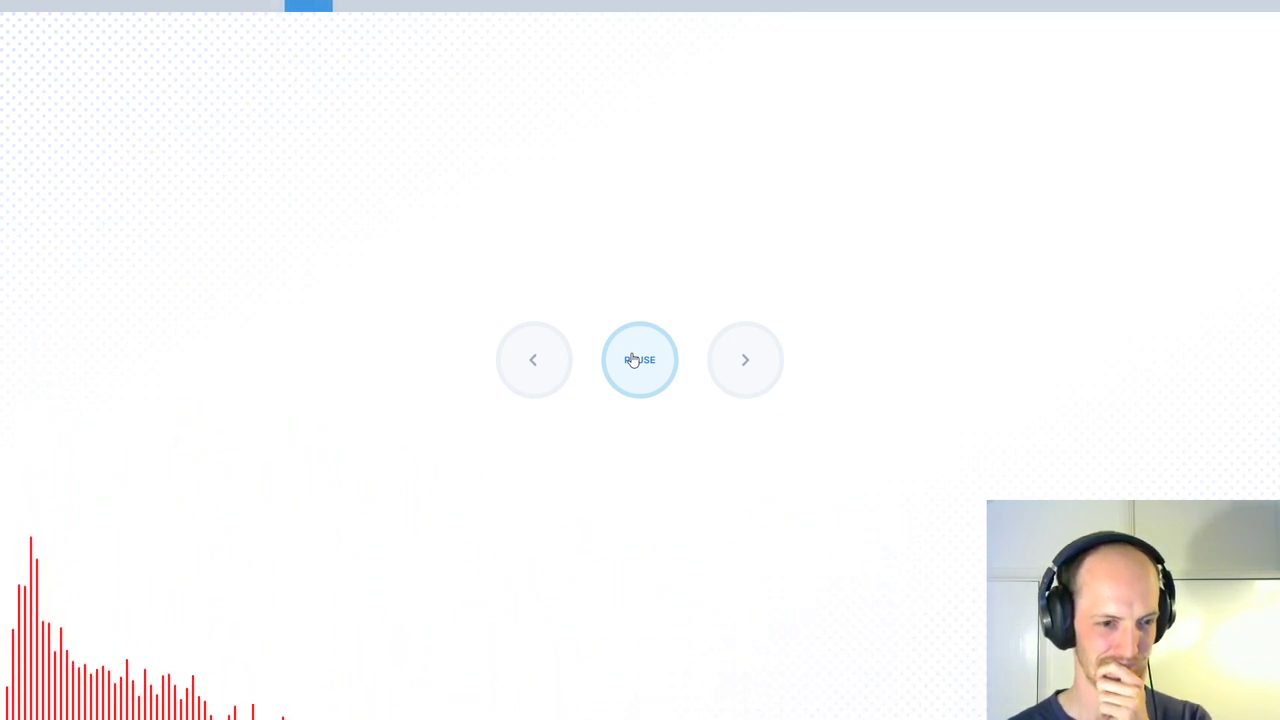
click(633, 360)
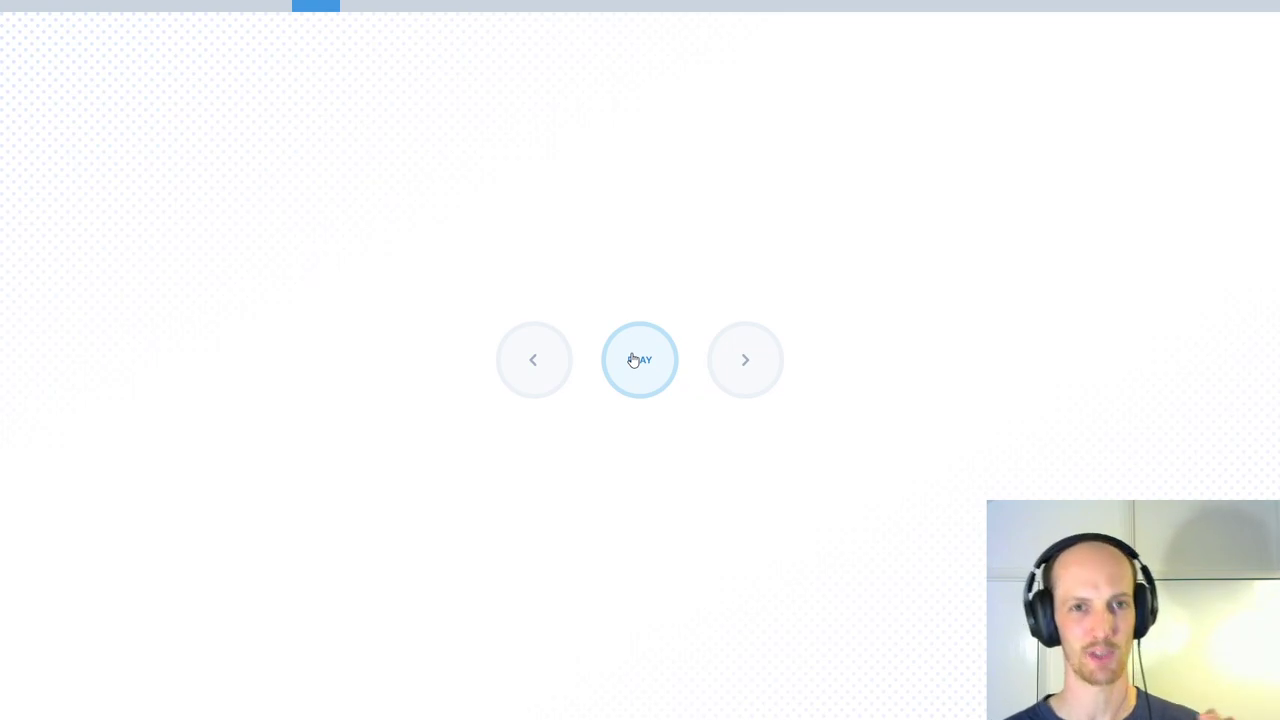
- Play two more brief bursts with pauses for accent comments, ending with playback running
click(636, 360)
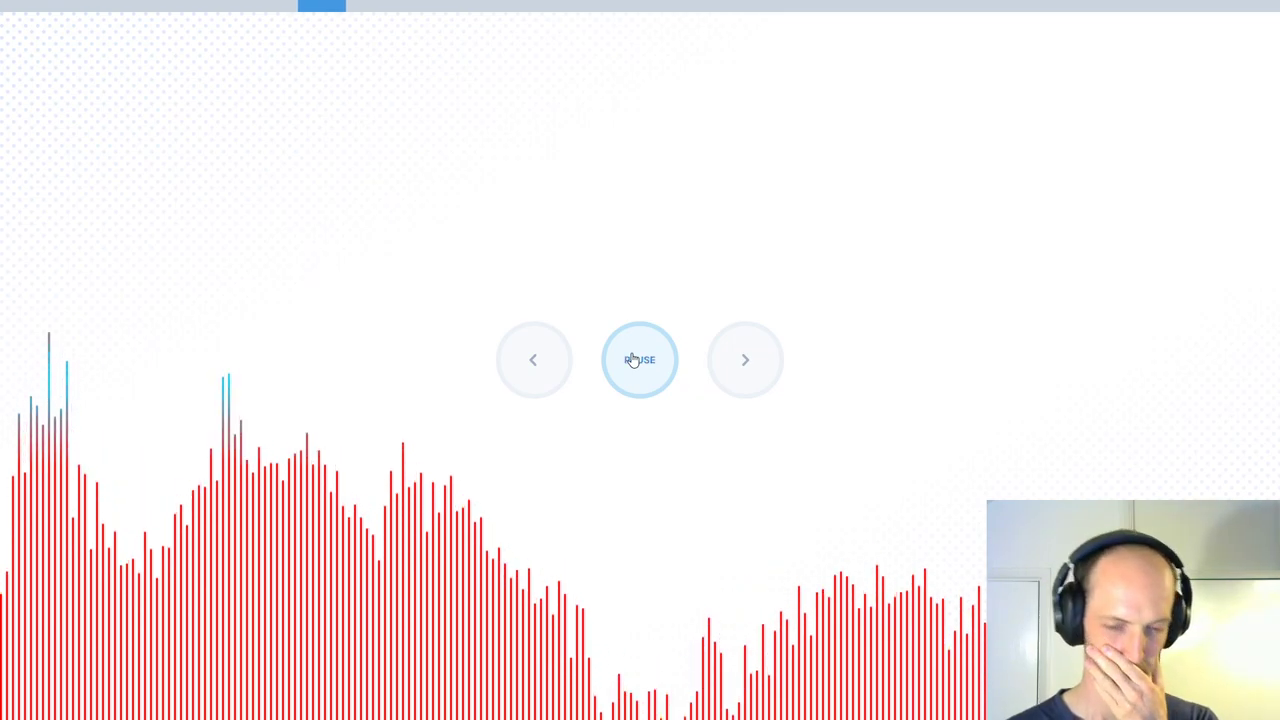
click(633, 360)
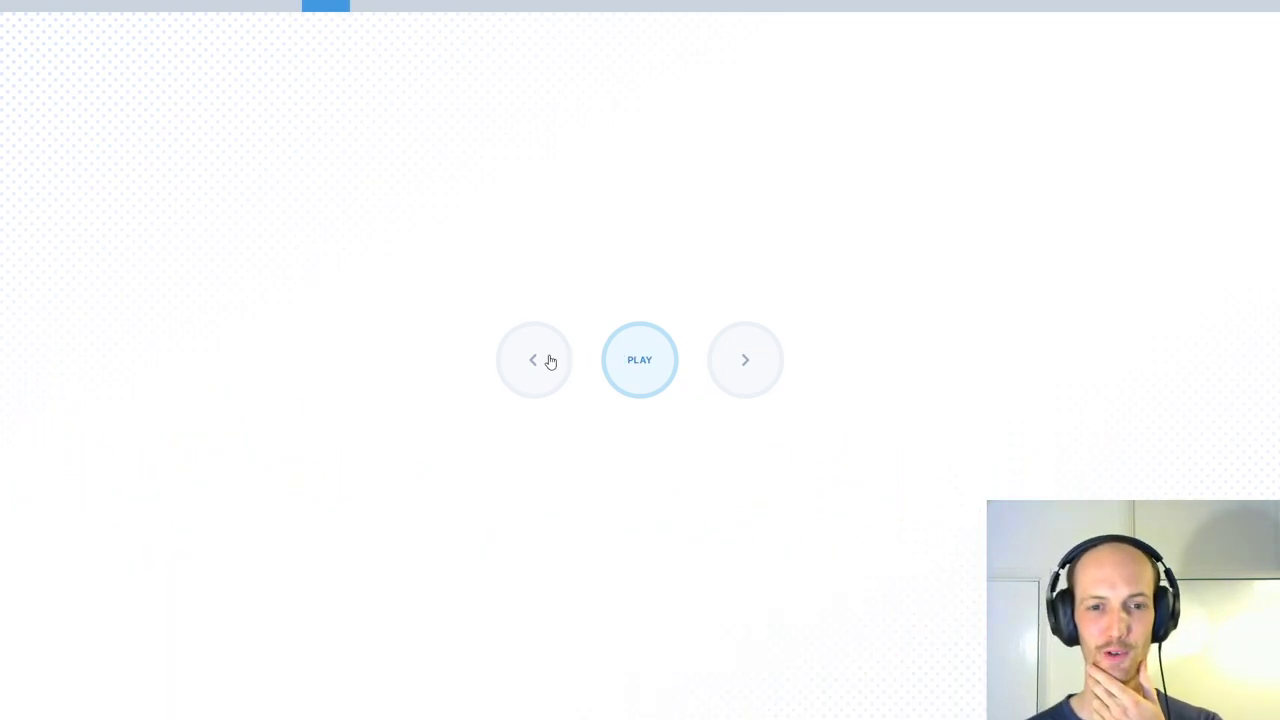
click(660, 362)
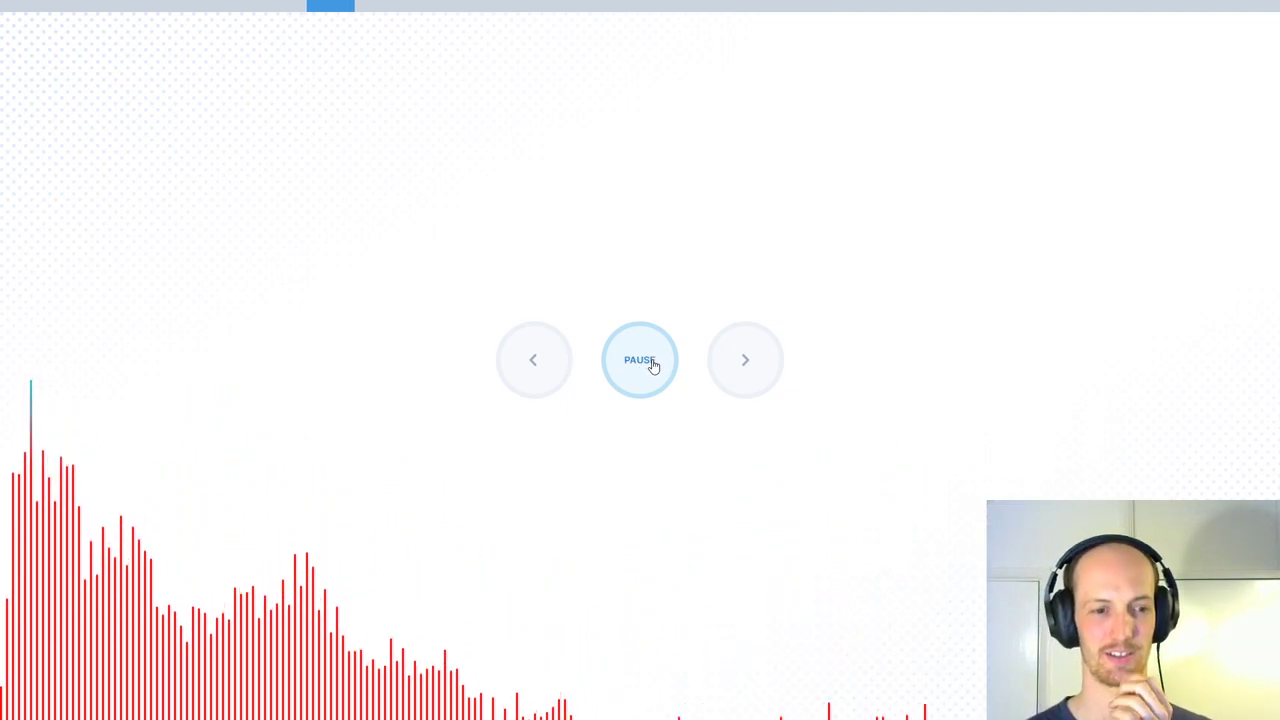
click(652, 364)
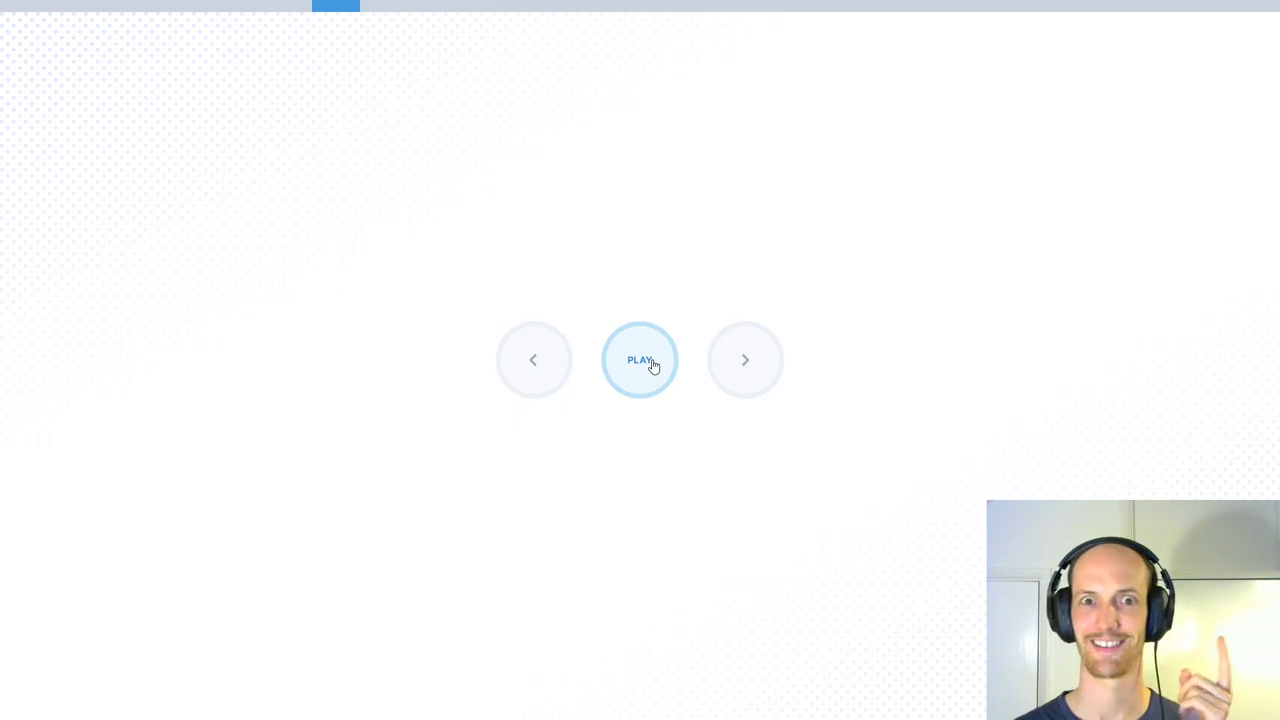
click(634, 370)
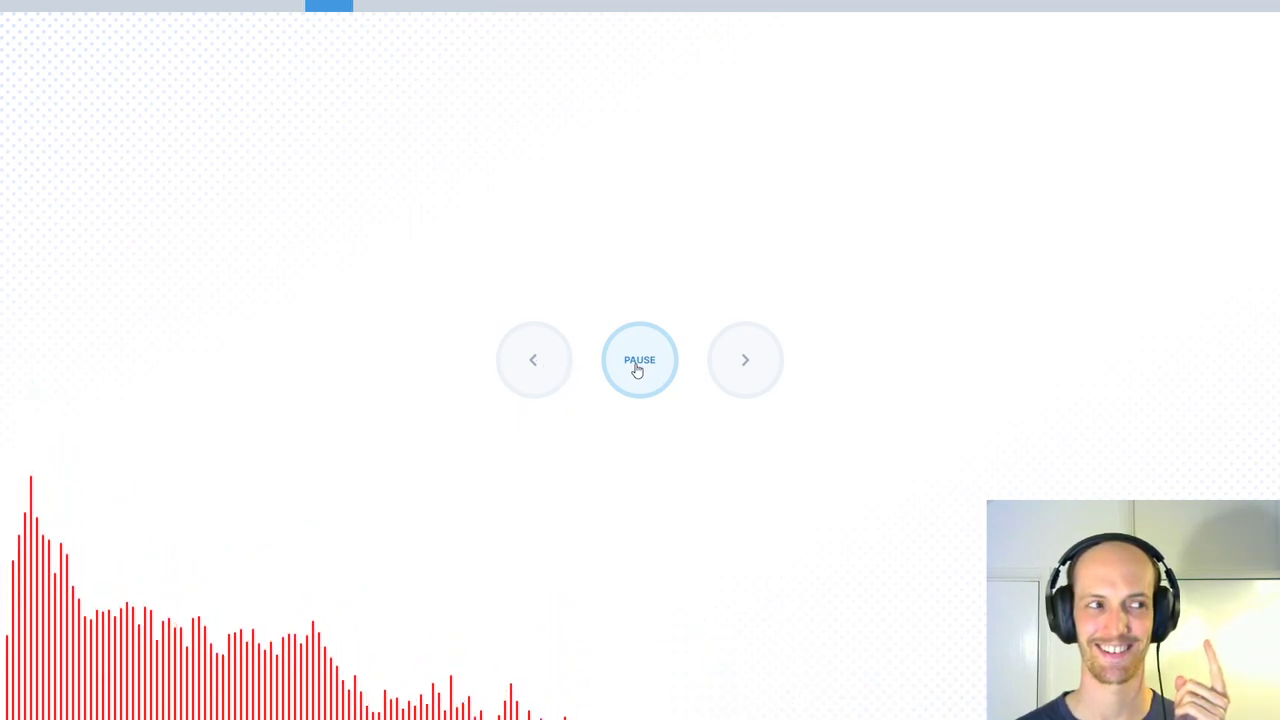
- Pause the recording, then play a longer stretch and one short phrase
click(636, 370)
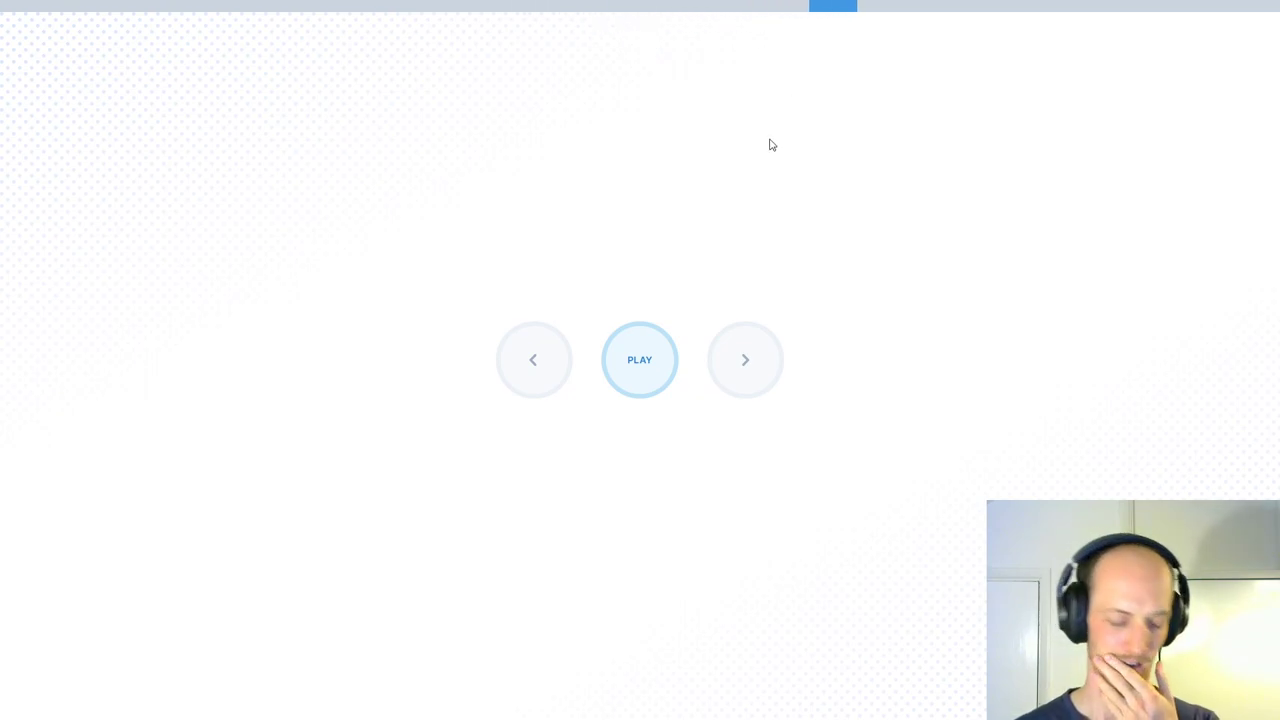
click(640, 378)
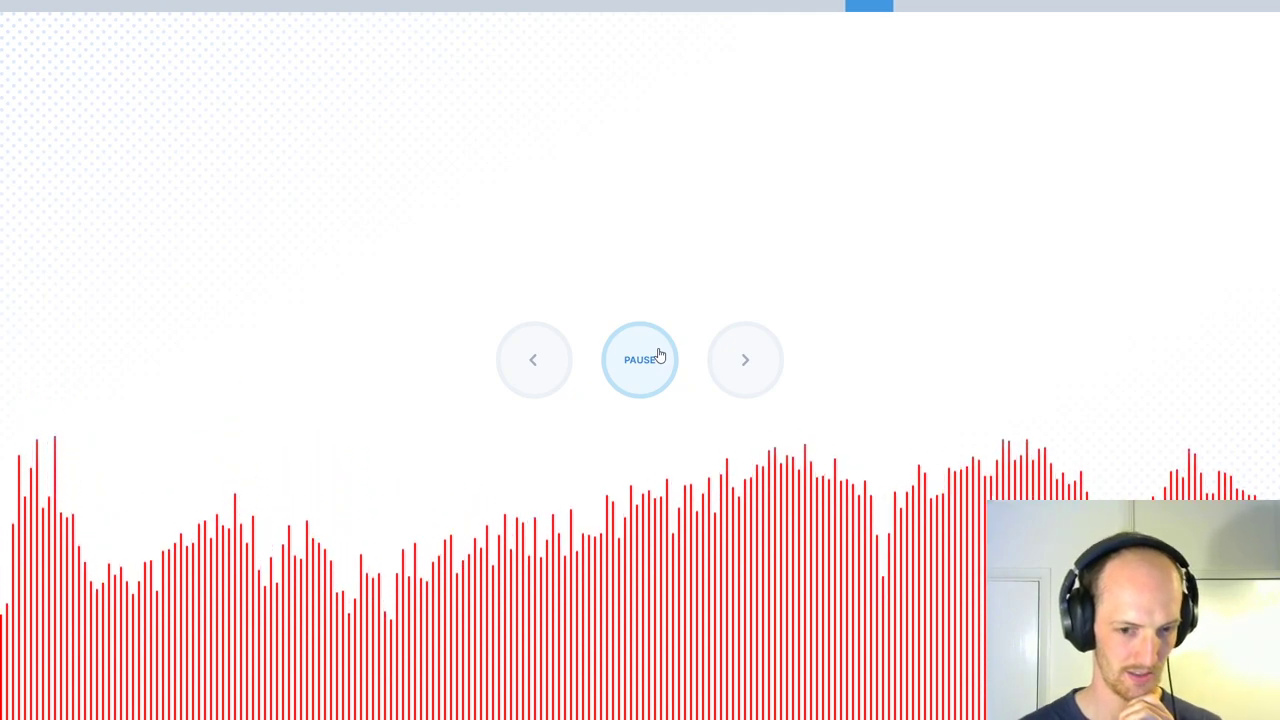
click(659, 355)
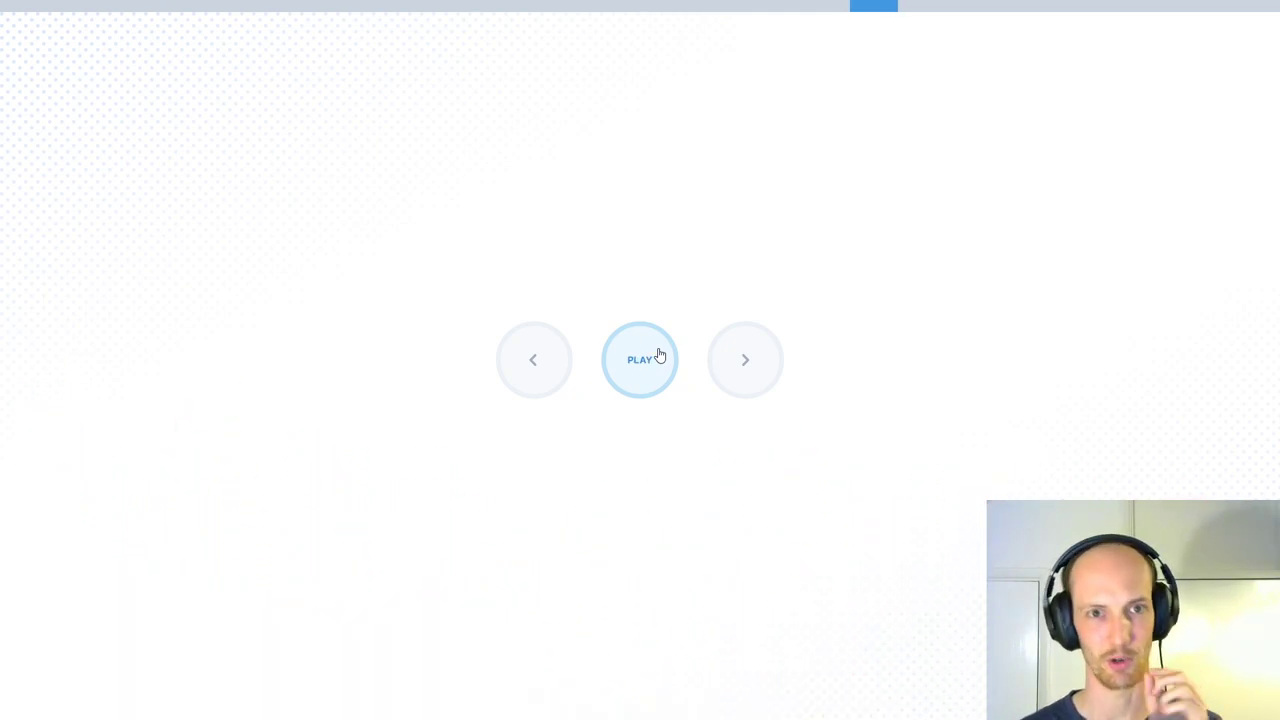
click(638, 356)
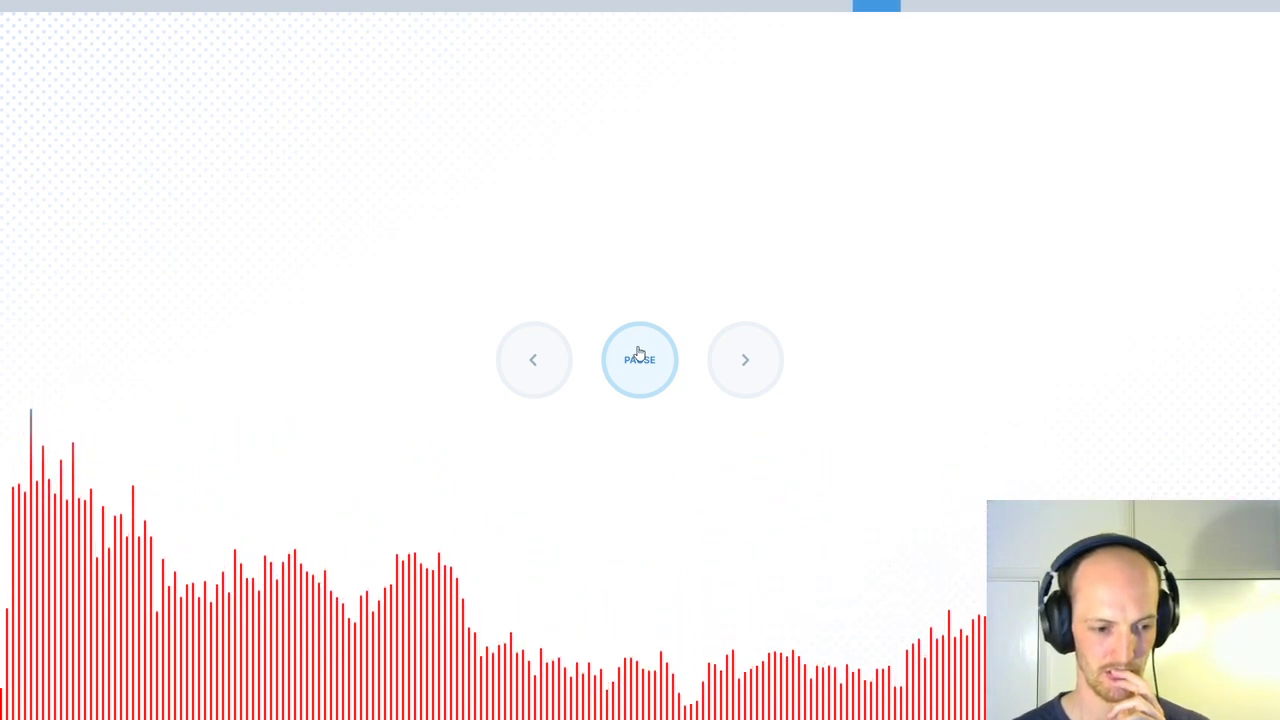
click(639, 356)
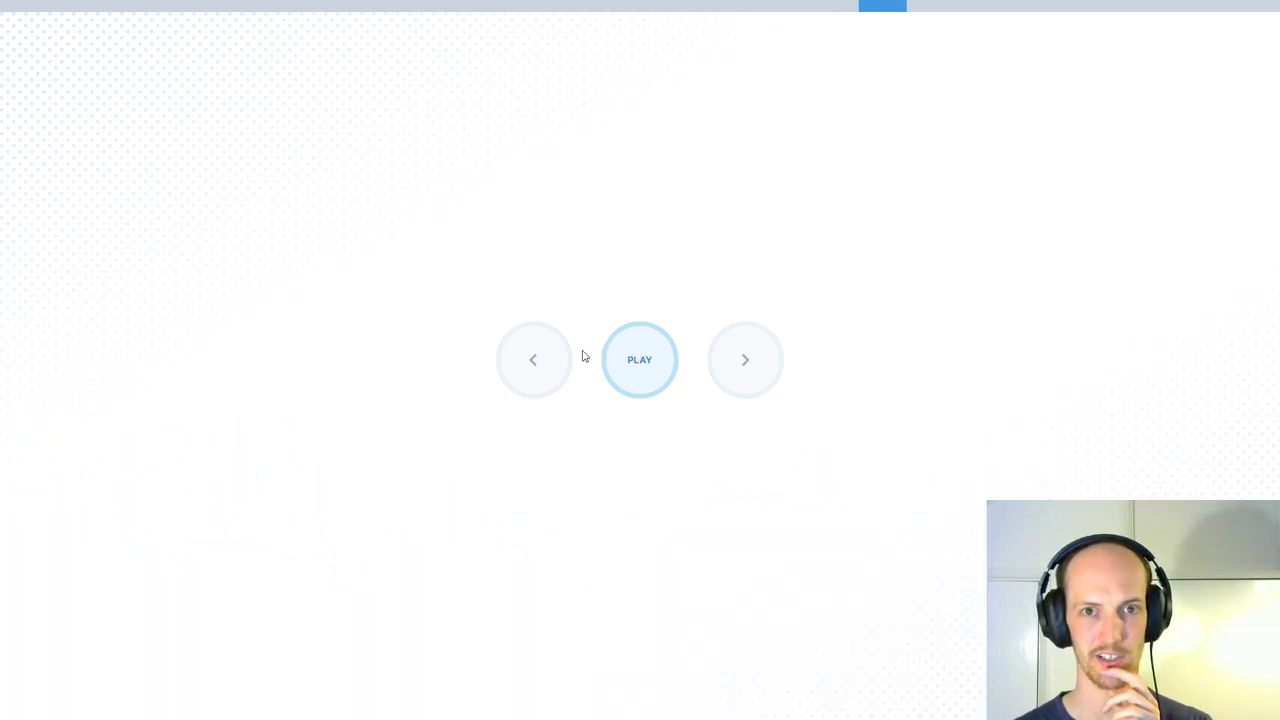
- Play three more short stretches of speech, stopping after the last burst
click(638, 358)
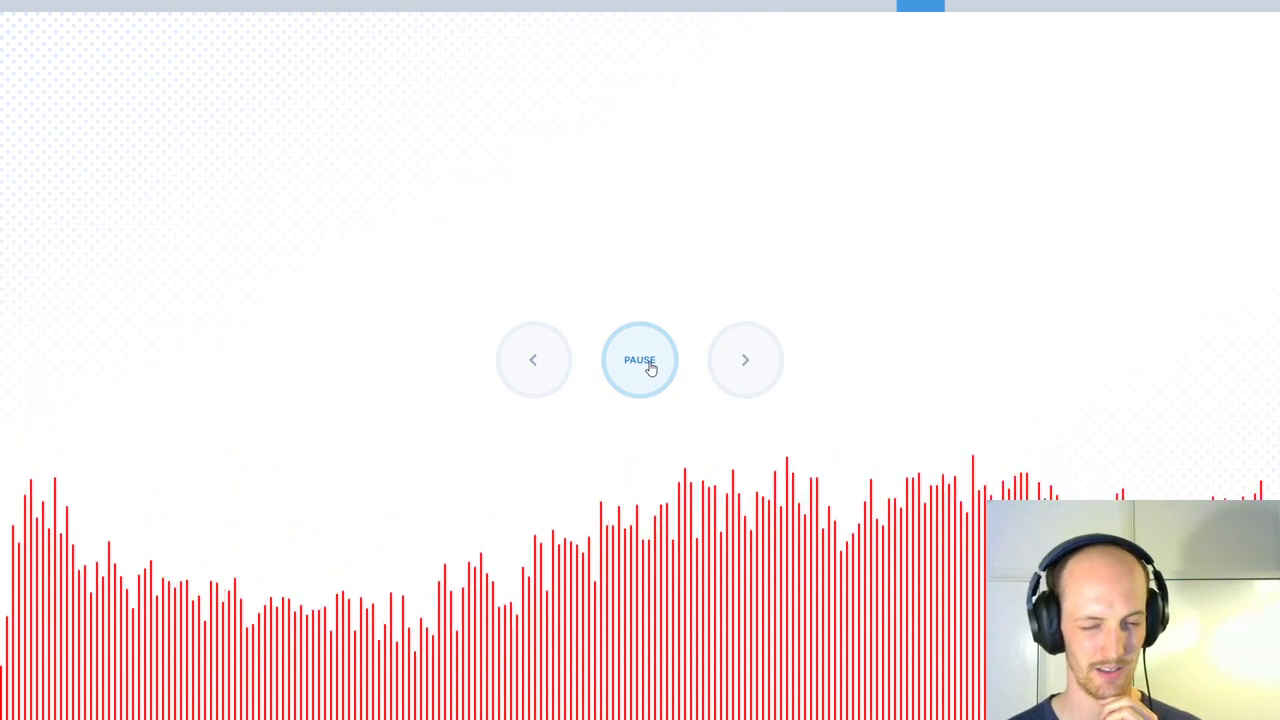
click(650, 368)
click(650, 368)
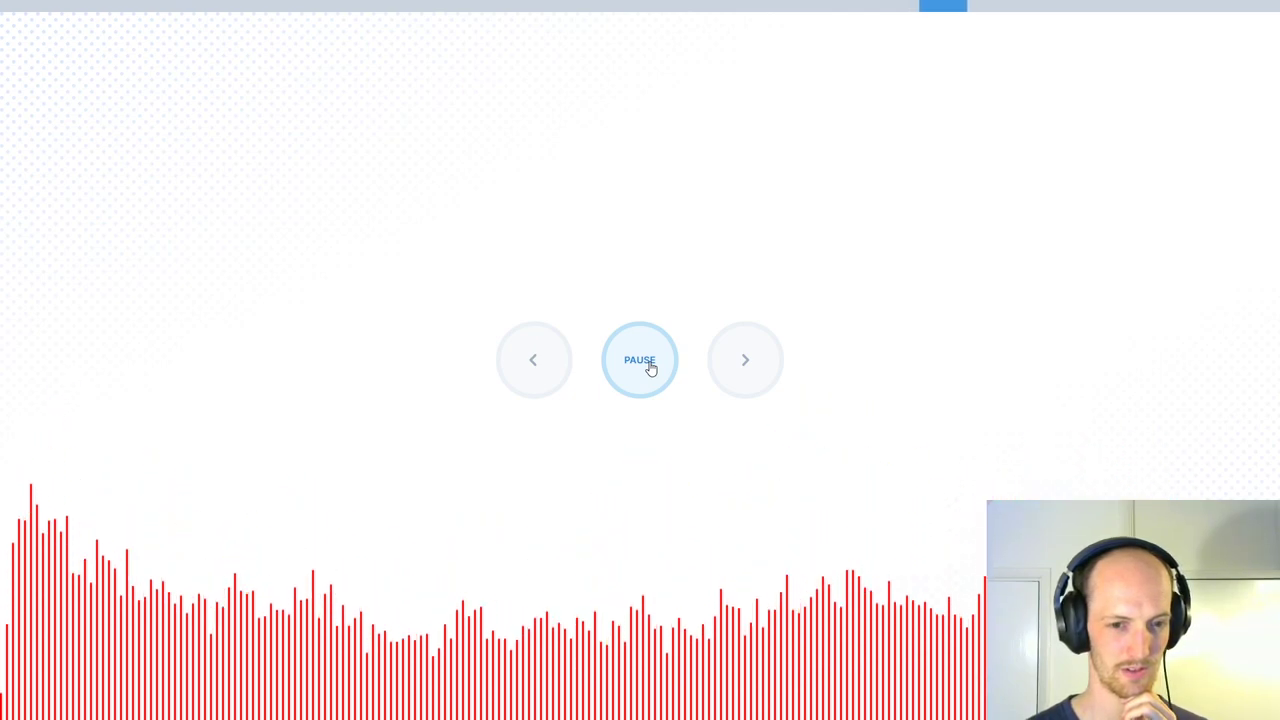
click(650, 368)
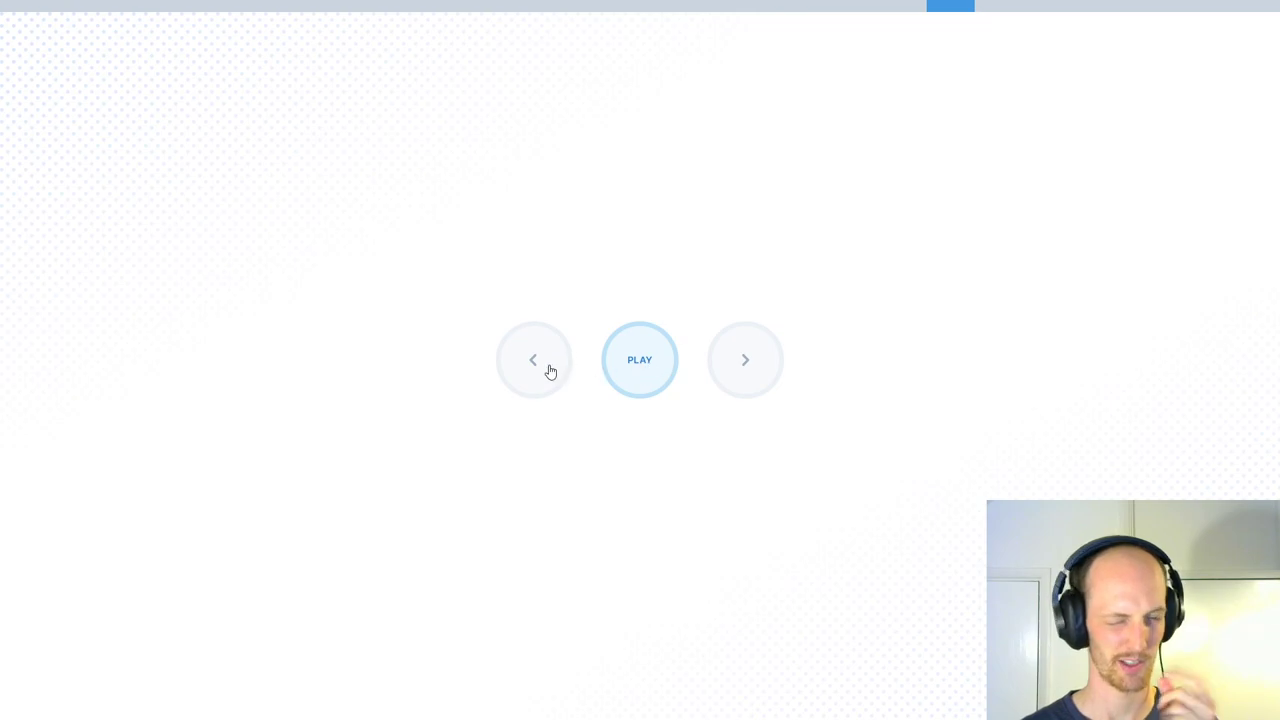
click(641, 375)
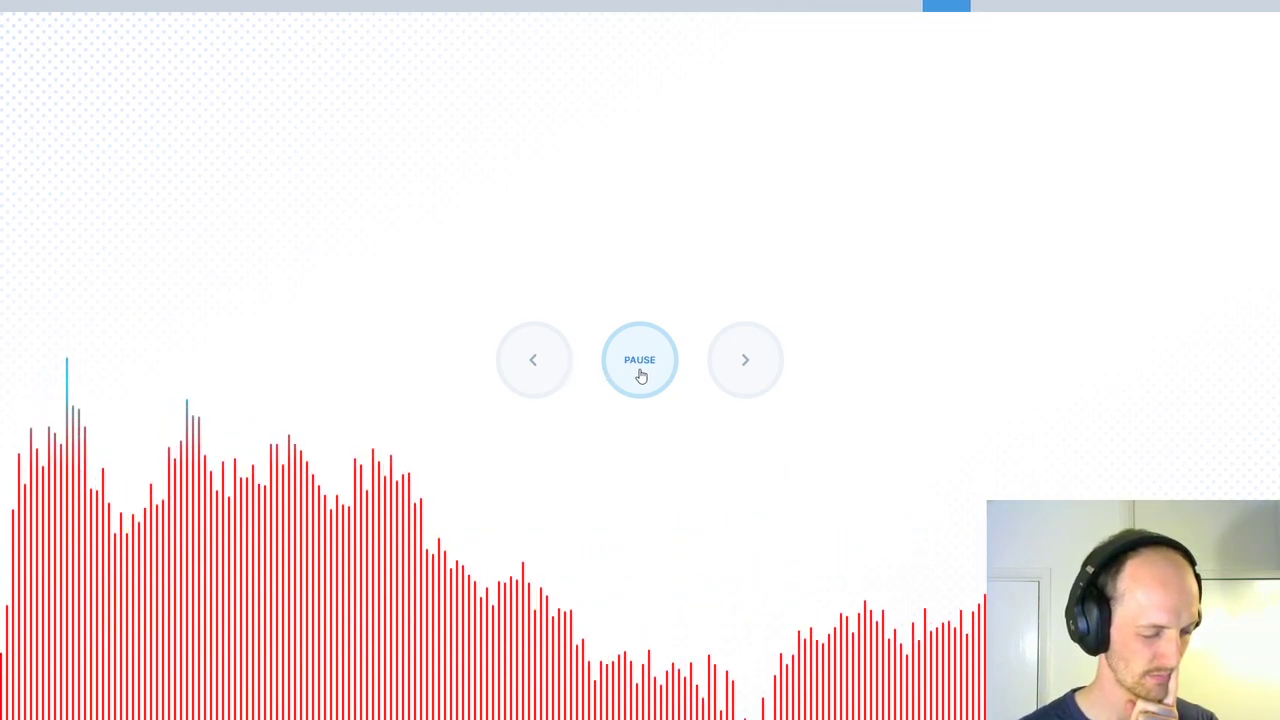
click(641, 375)
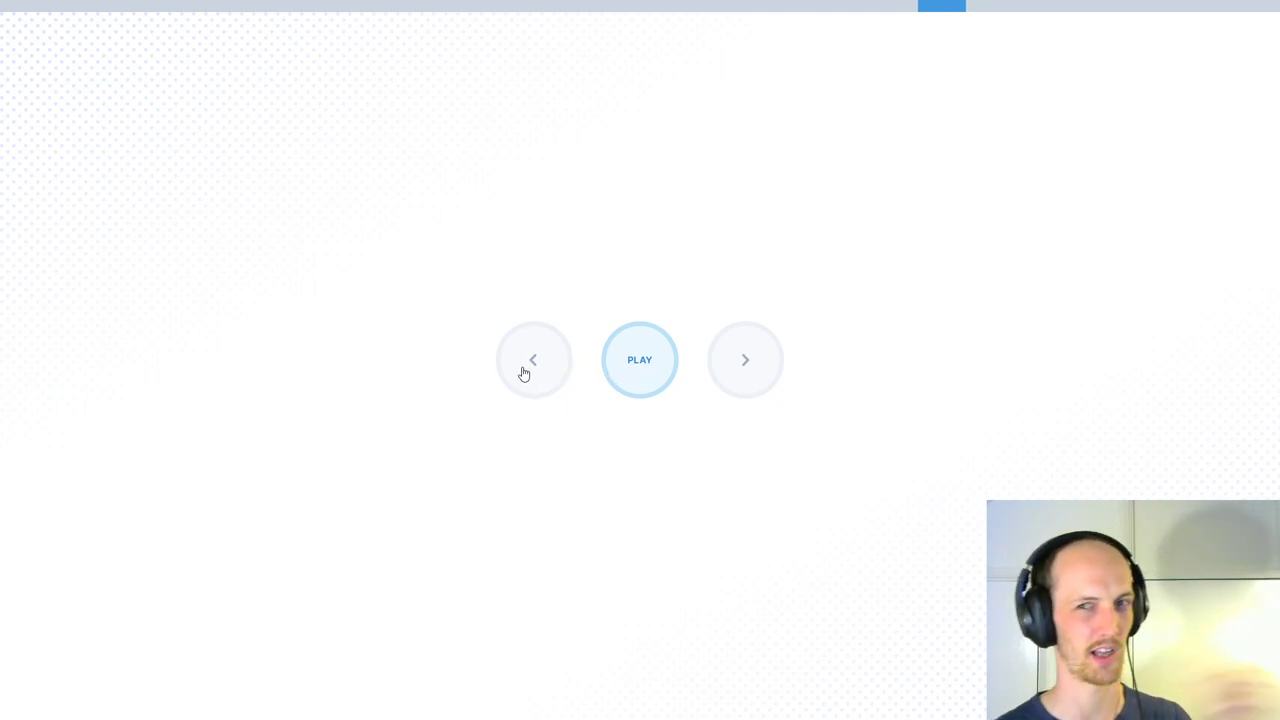
- Play three phrases one at a time, pausing after each to discuss pronunciation
click(625, 372)
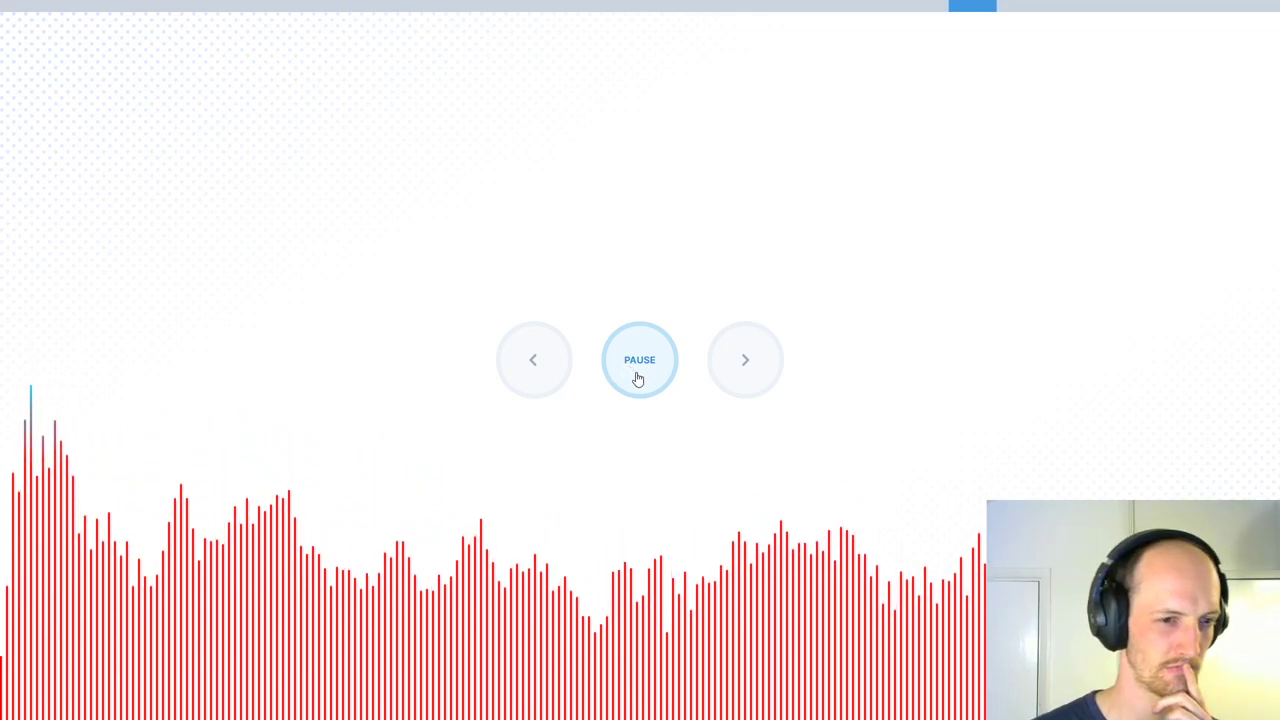
click(638, 378)
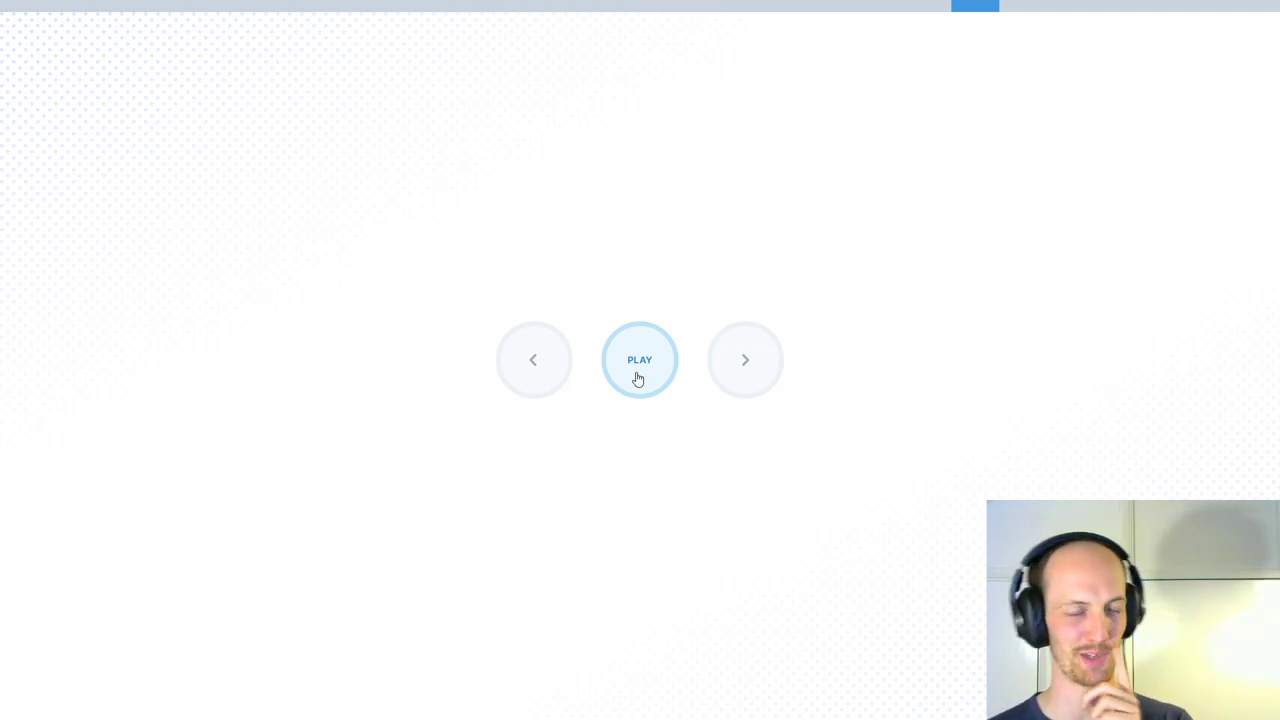
click(638, 378)
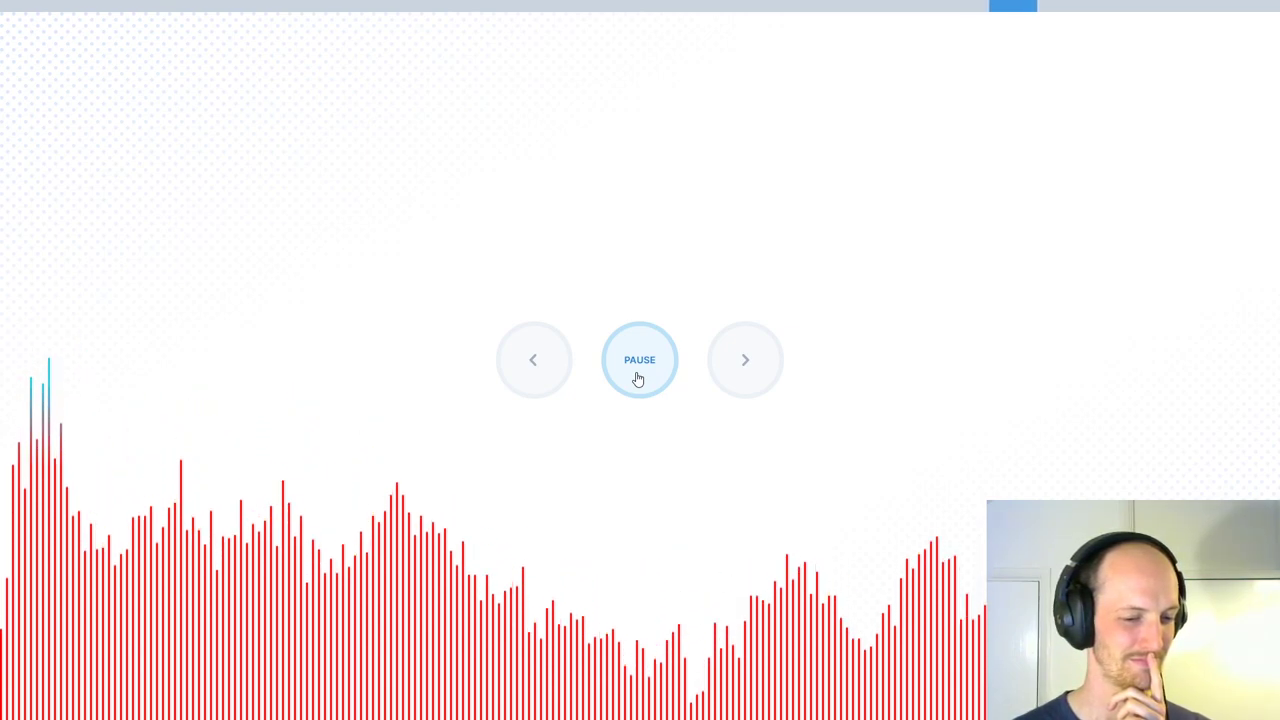
click(639, 378)
click(639, 378)
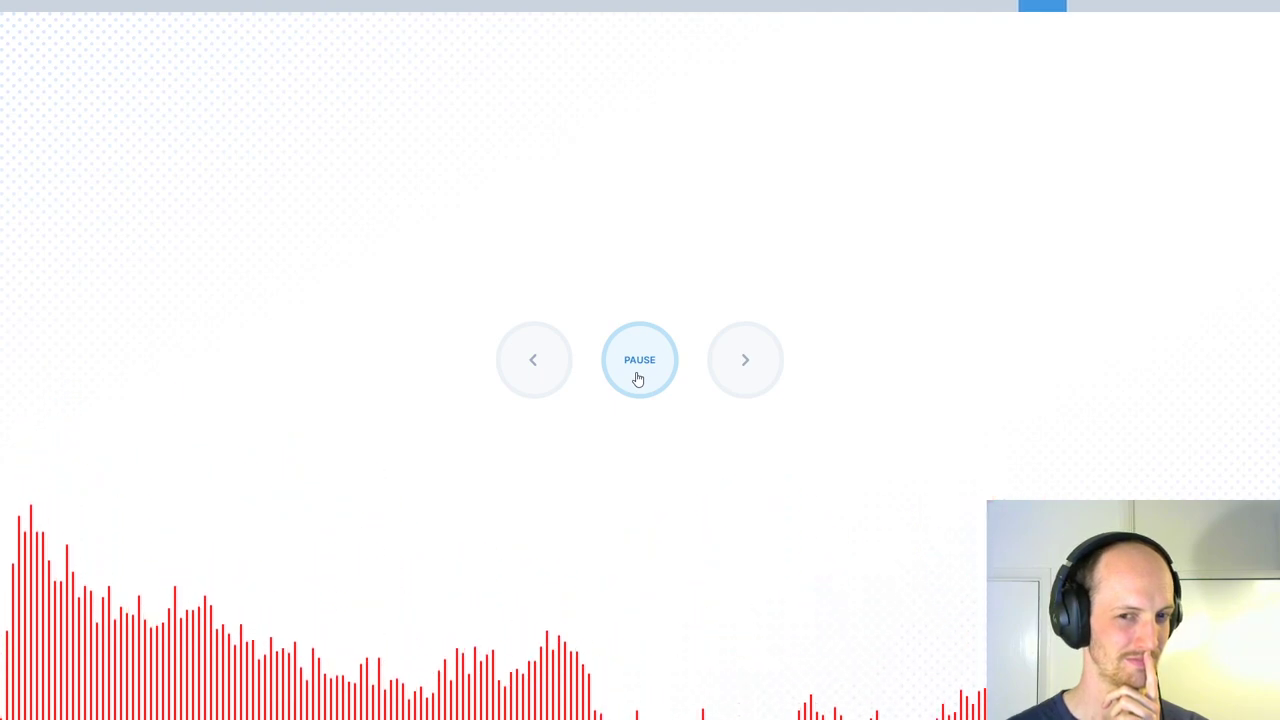
click(639, 378)
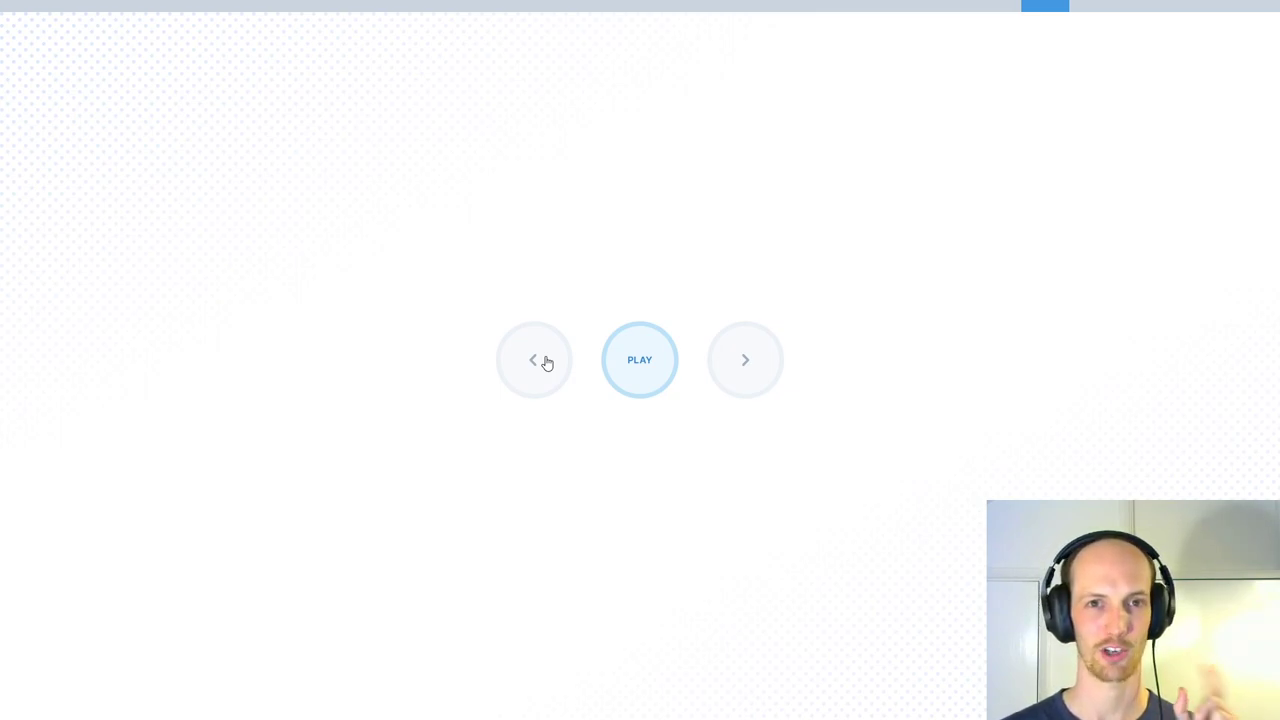
- Play two quick snippets of the recording, pausing after each one
click(638, 362)
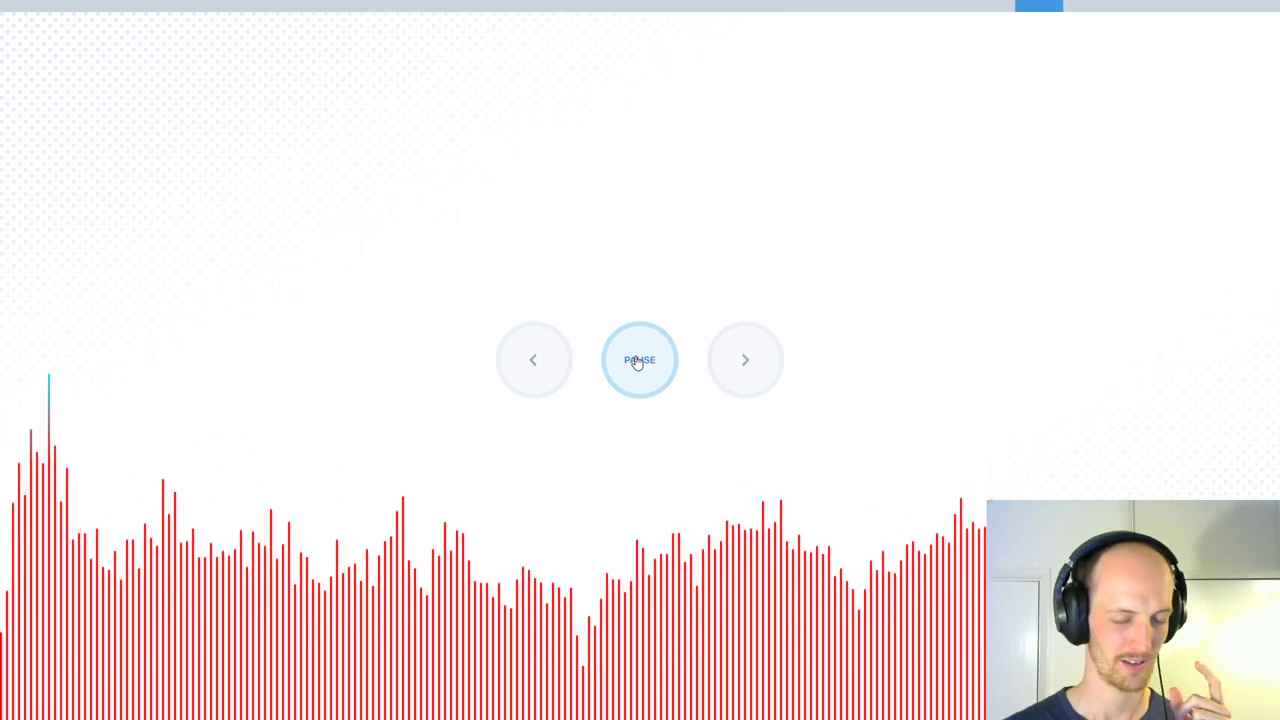
click(638, 362)
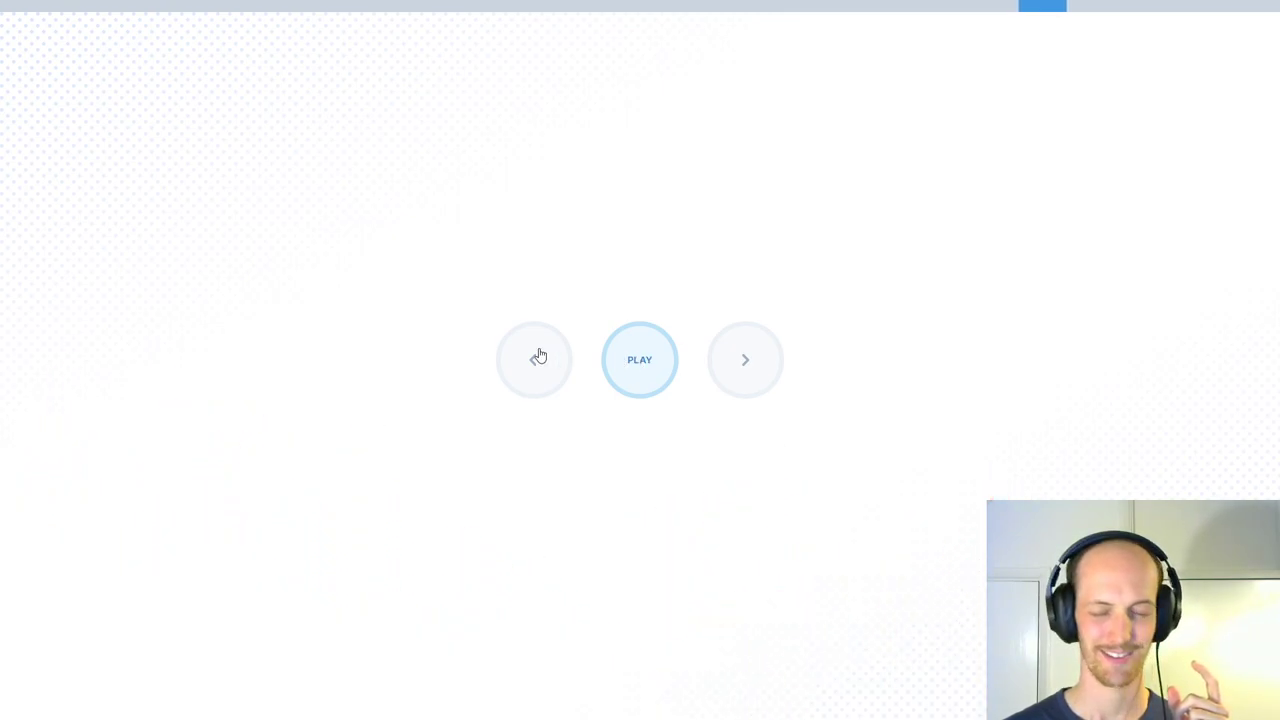
click(650, 360)
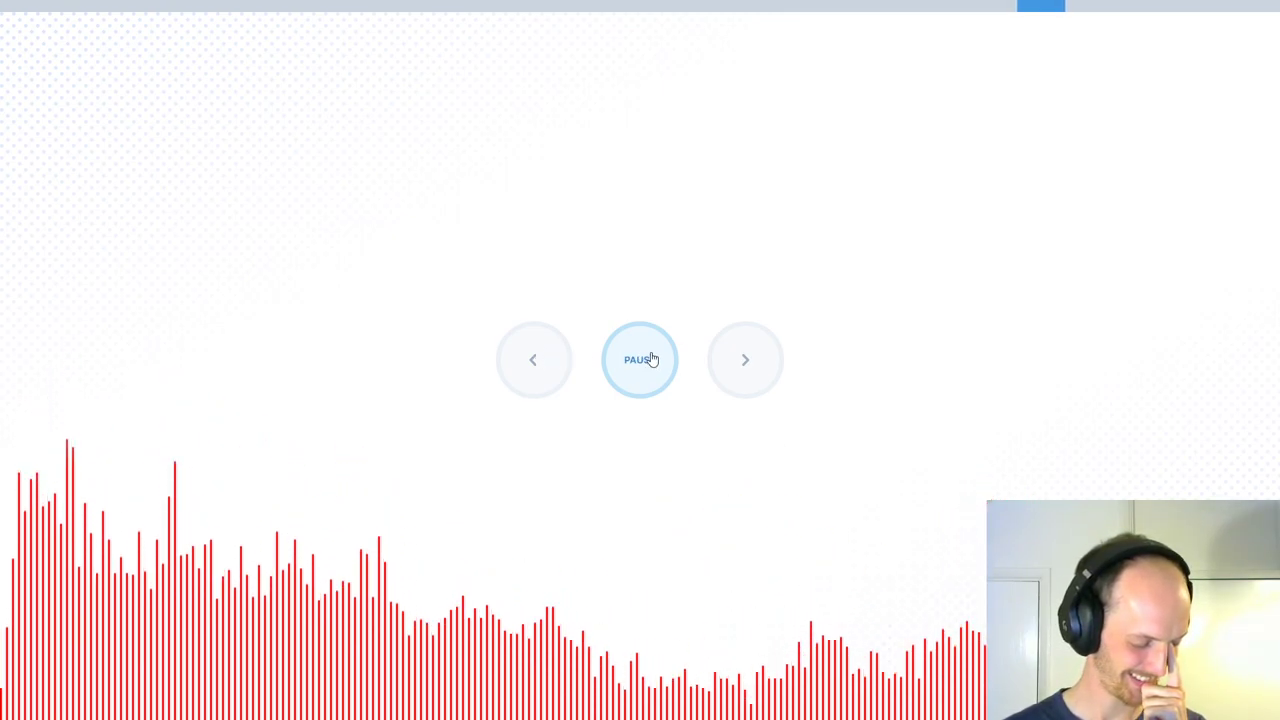
click(650, 360)
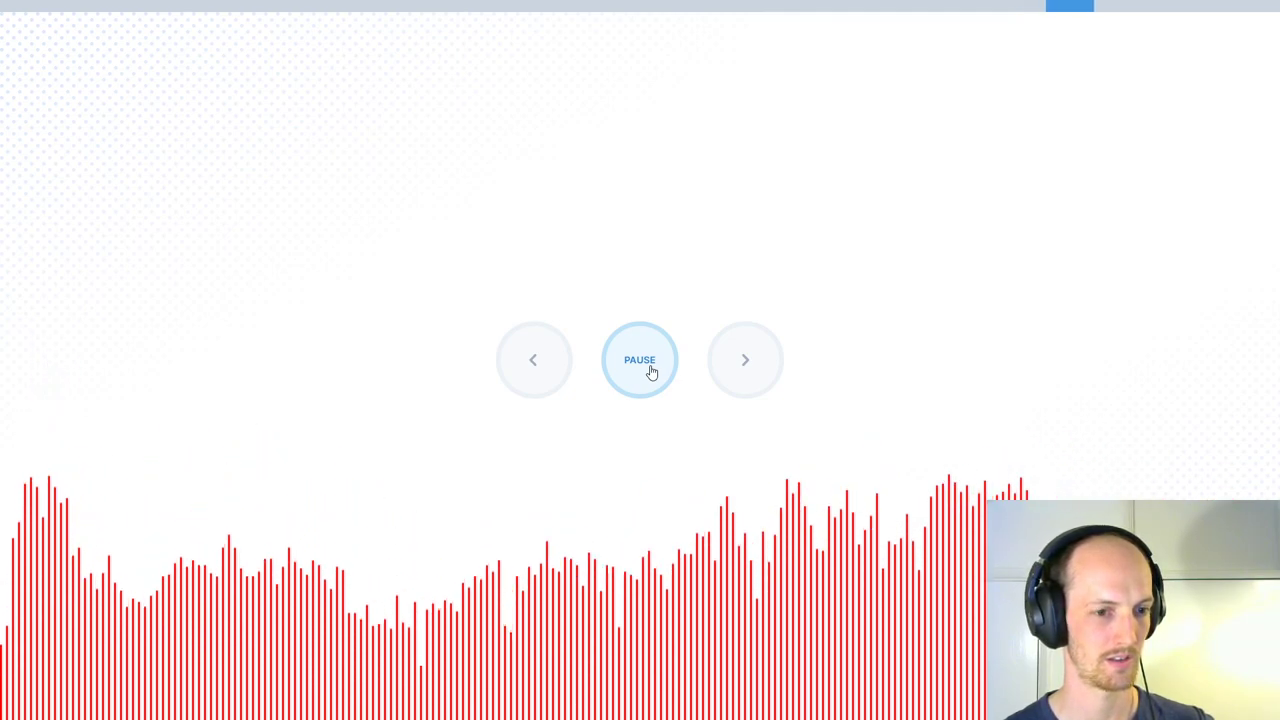
- Pause to comment, then hear three short passages, pausing at each phrase end
click(651, 371)
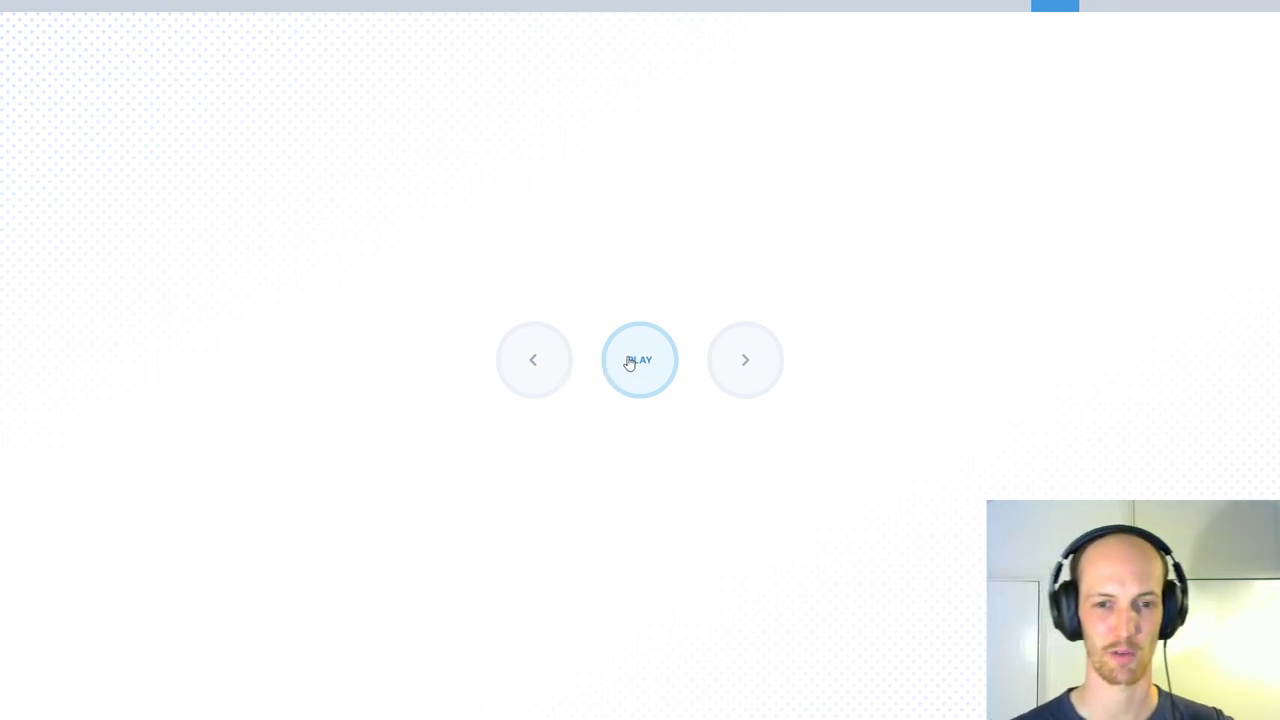
click(644, 364)
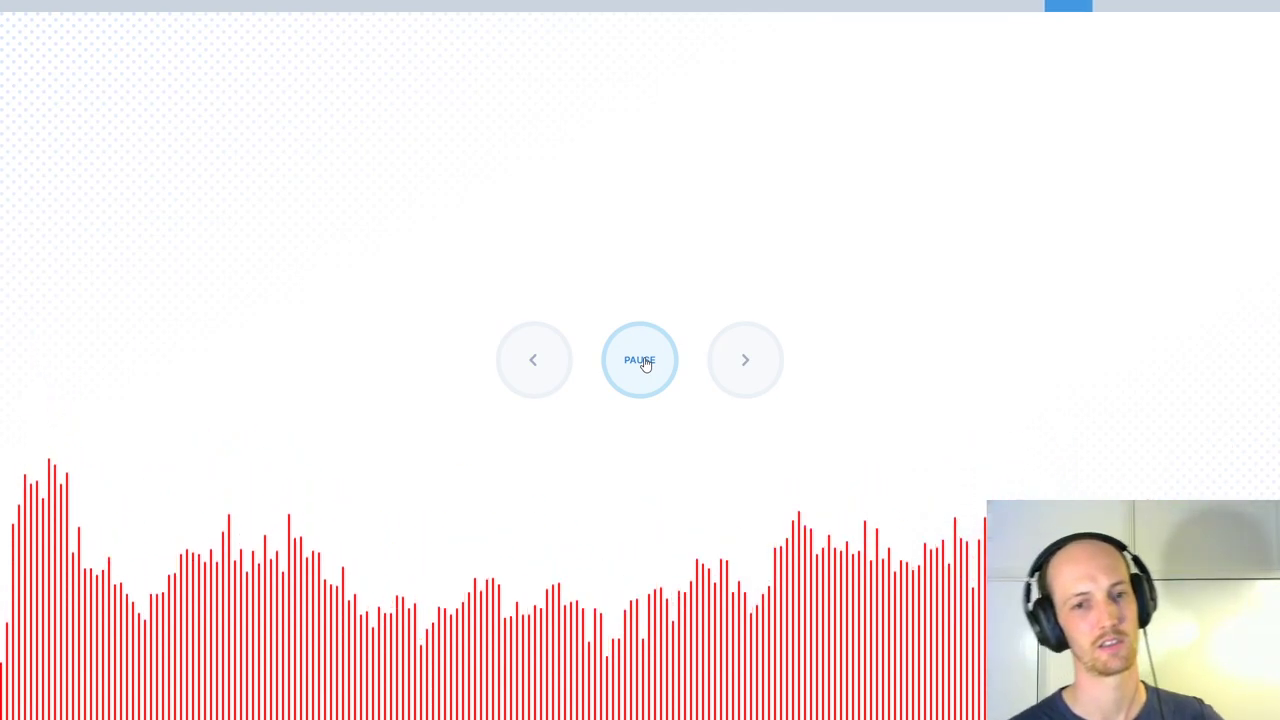
click(644, 364)
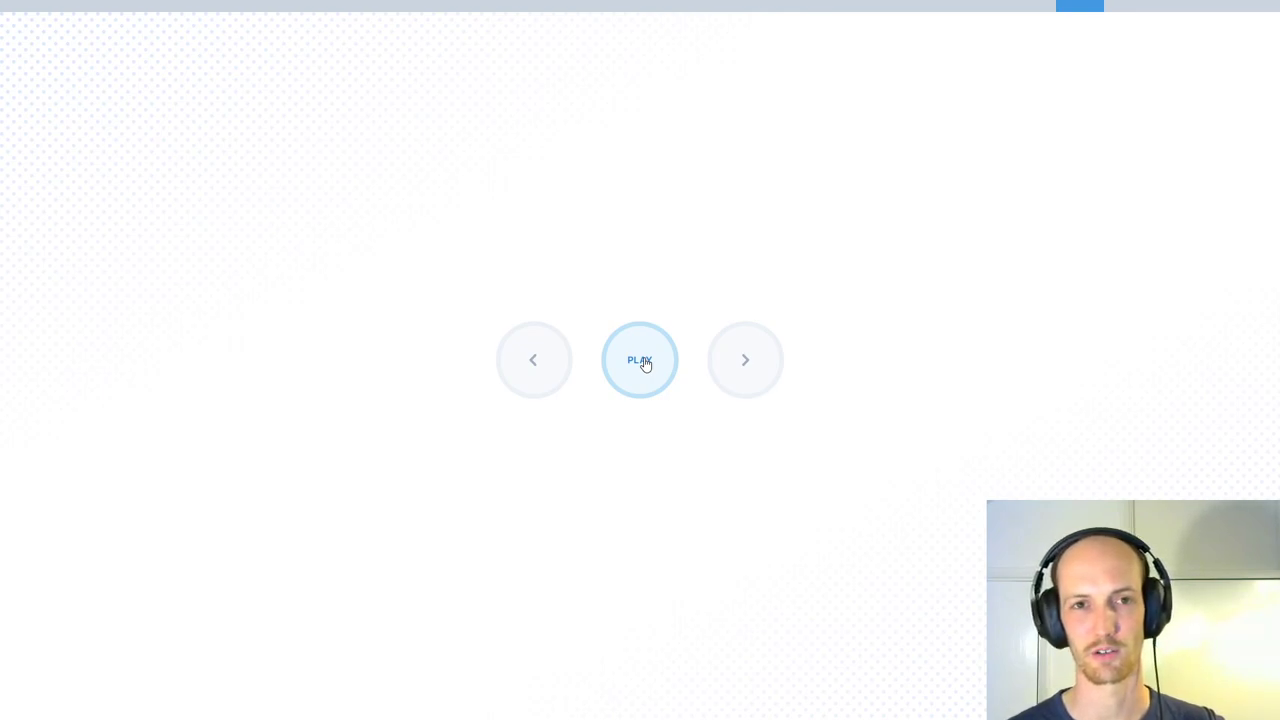
click(644, 364)
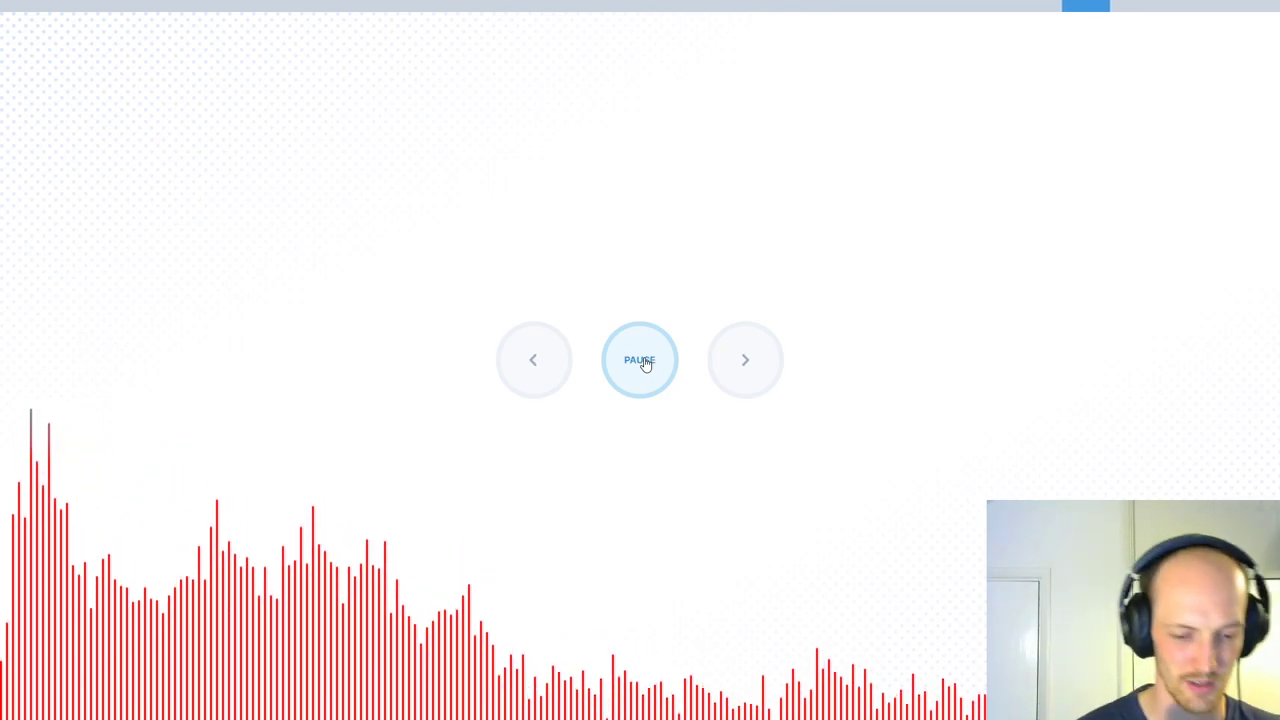
click(644, 364)
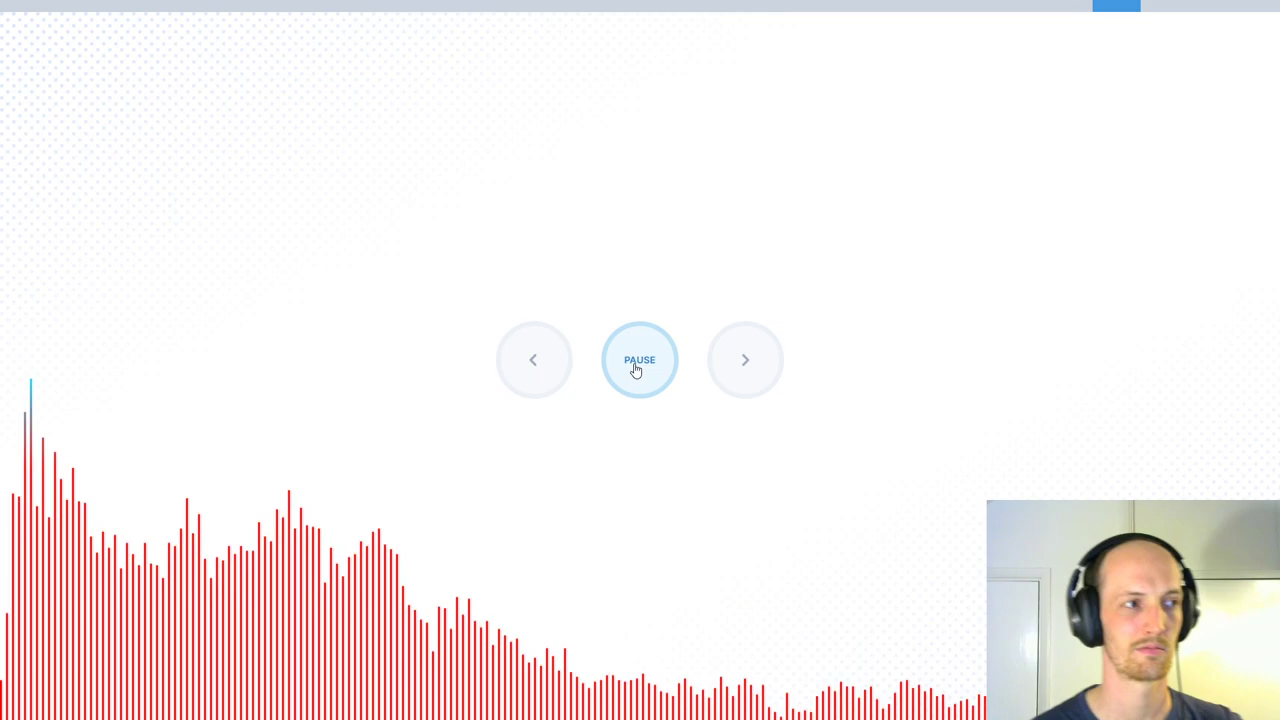
click(636, 370)
click(636, 370)
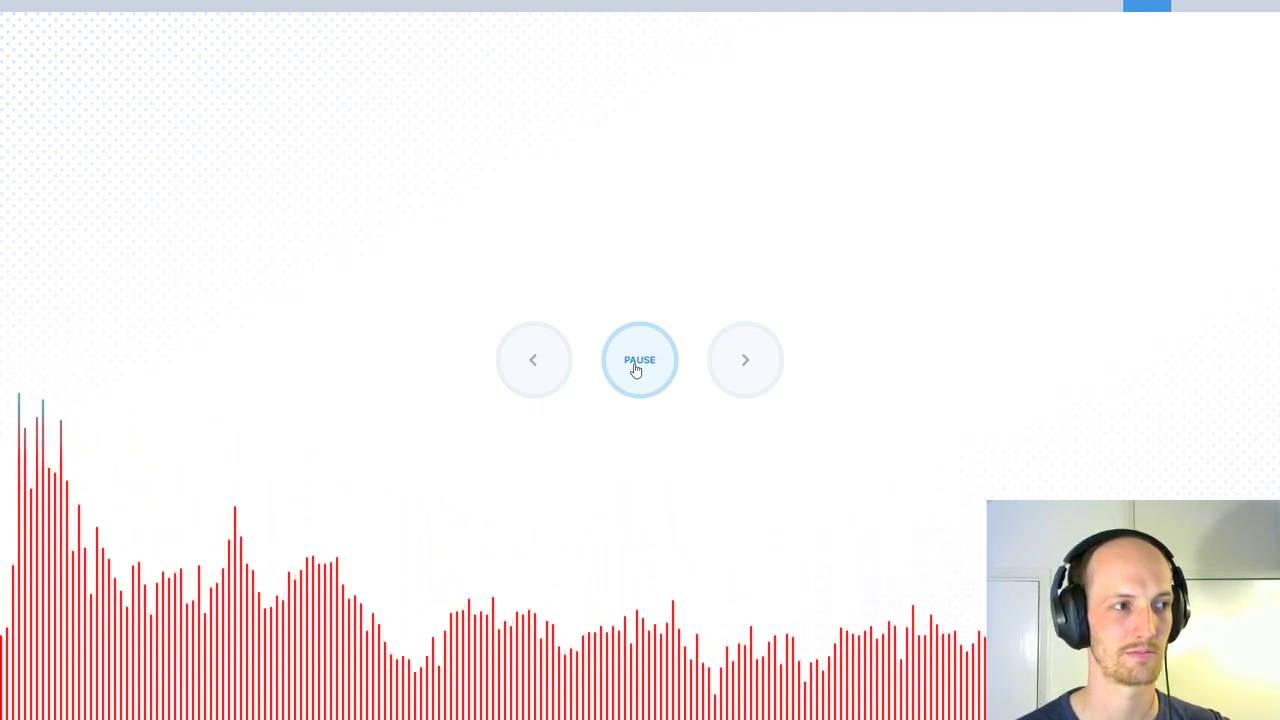
click(636, 370)
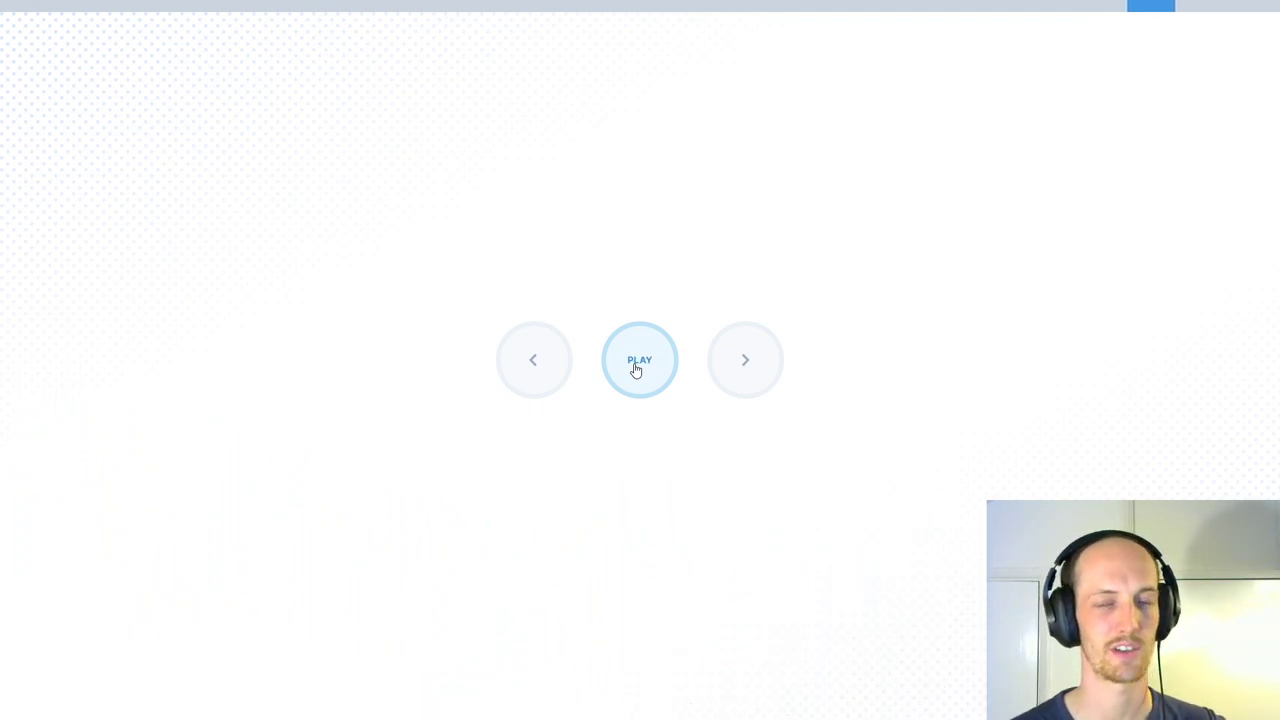